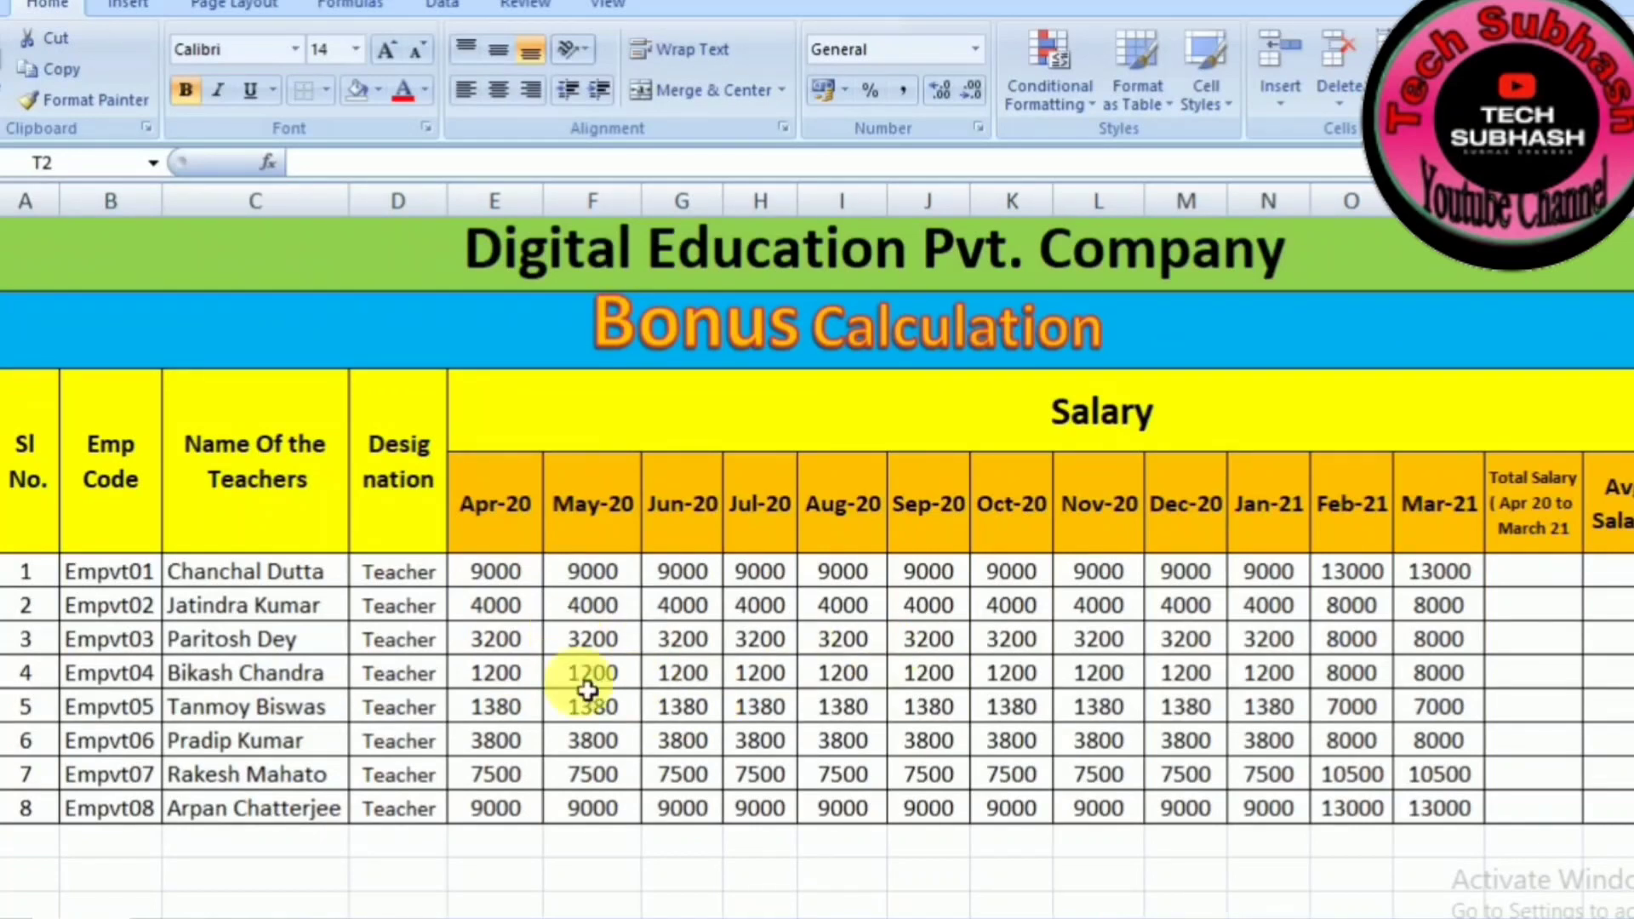
Review the first teacher's Apr-20, May-20 and Feb-21 salaries and the empty Total Salary cell
click(524, 590)
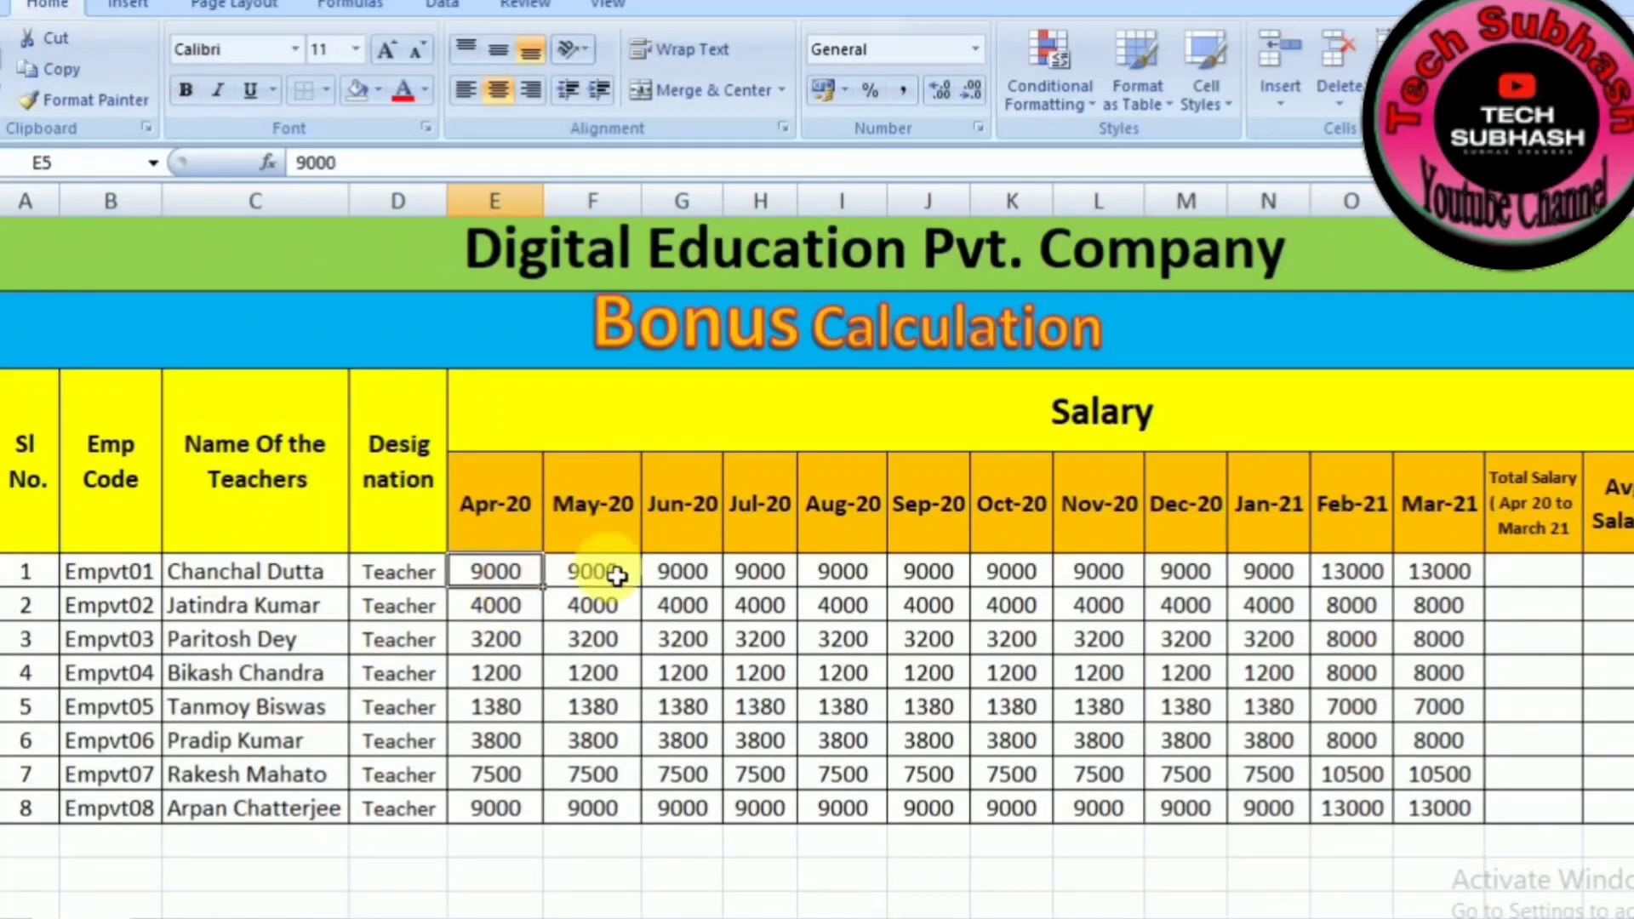
click(614, 587)
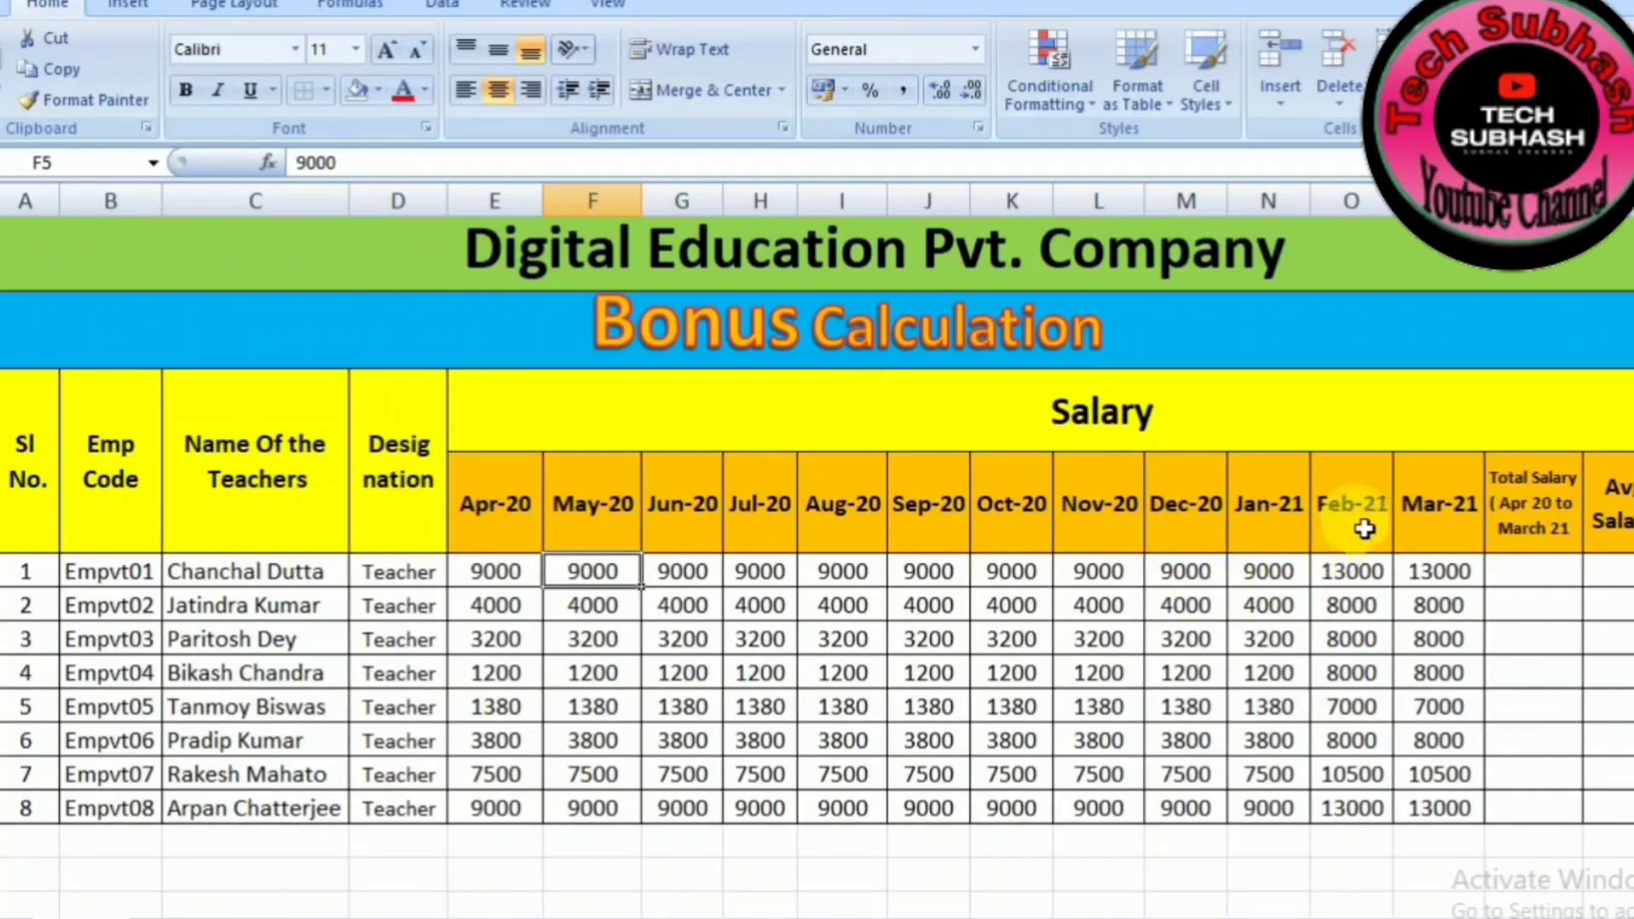
click(1363, 589)
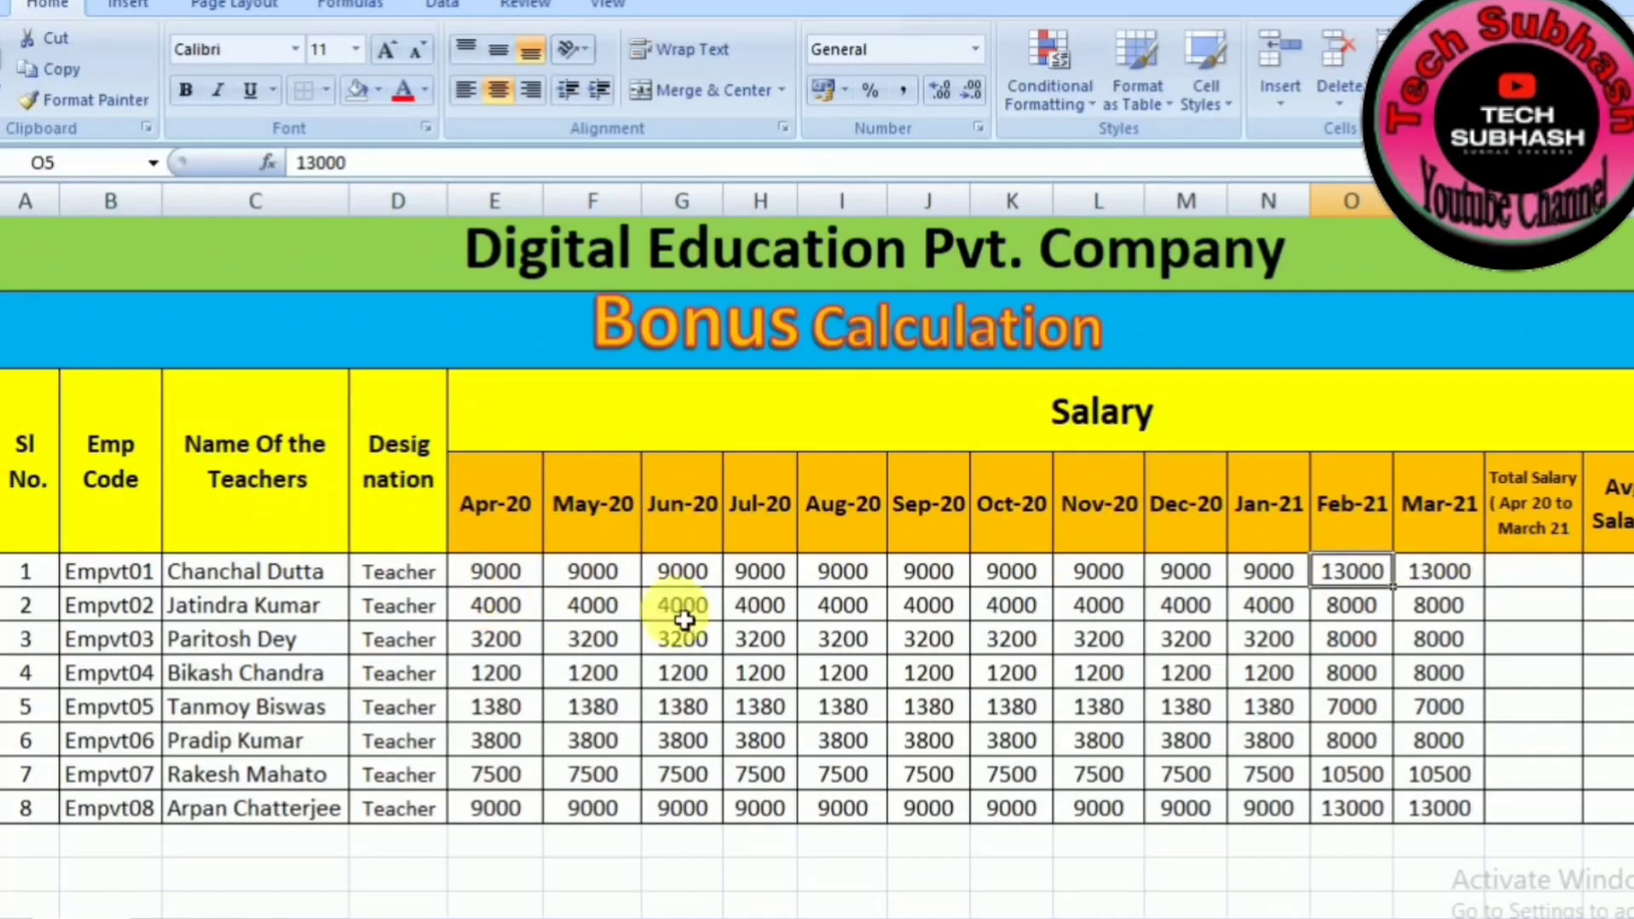
click(1535, 587)
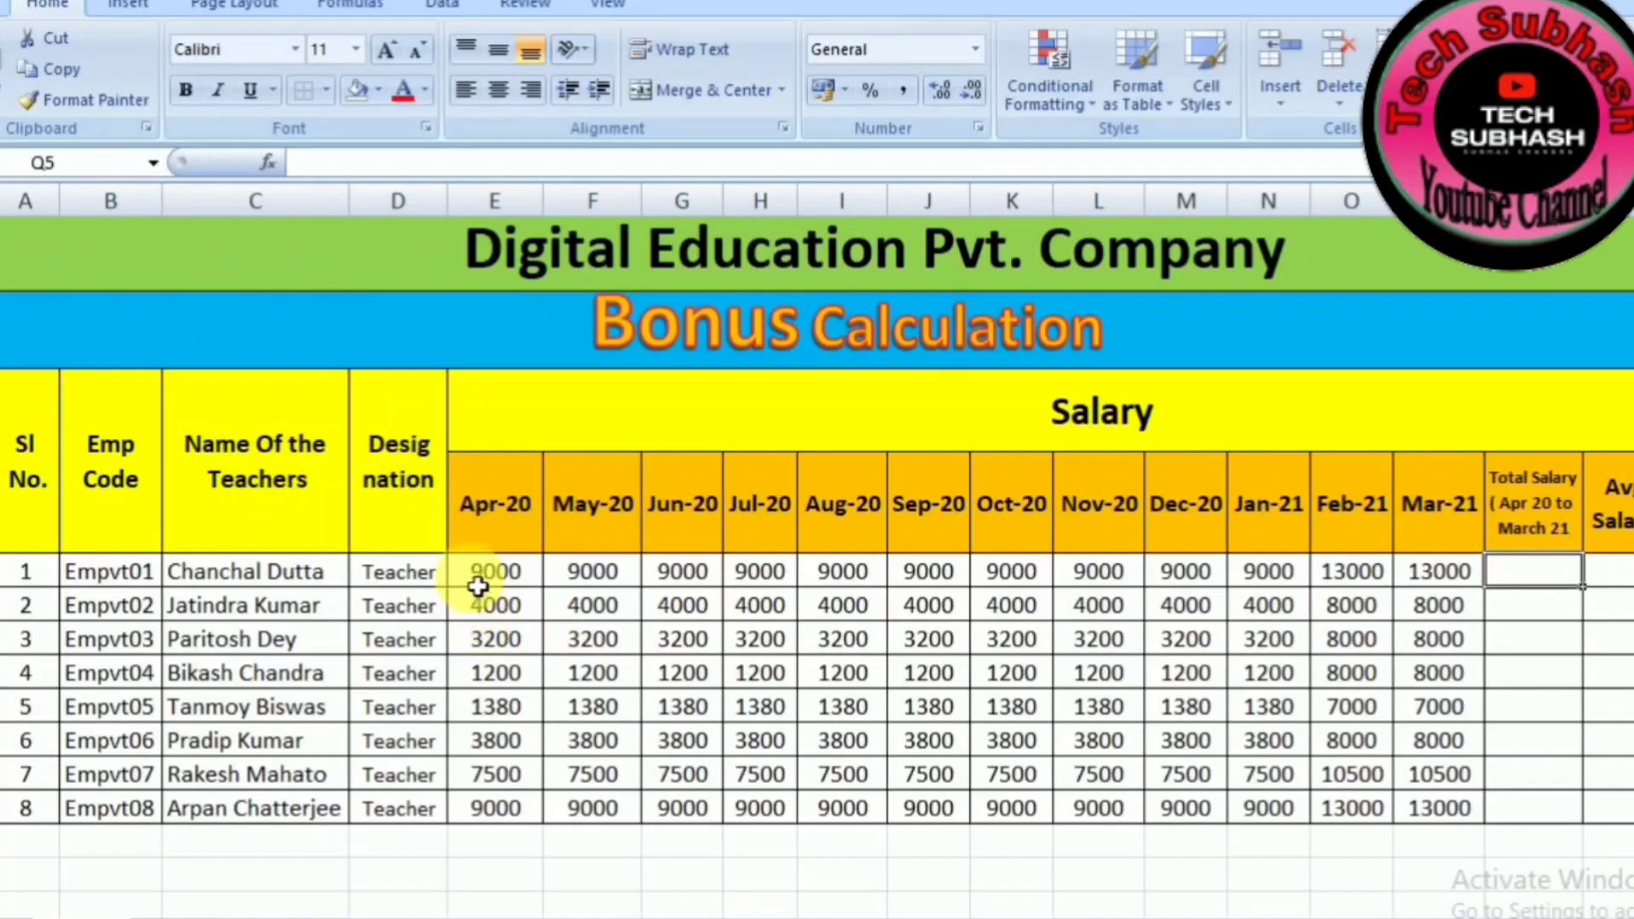
AutoSum E5:Q12 with Alt+= so Total Salary shows each teacher's yearly sum, 116000 first
drag(479, 587, 1423, 630)
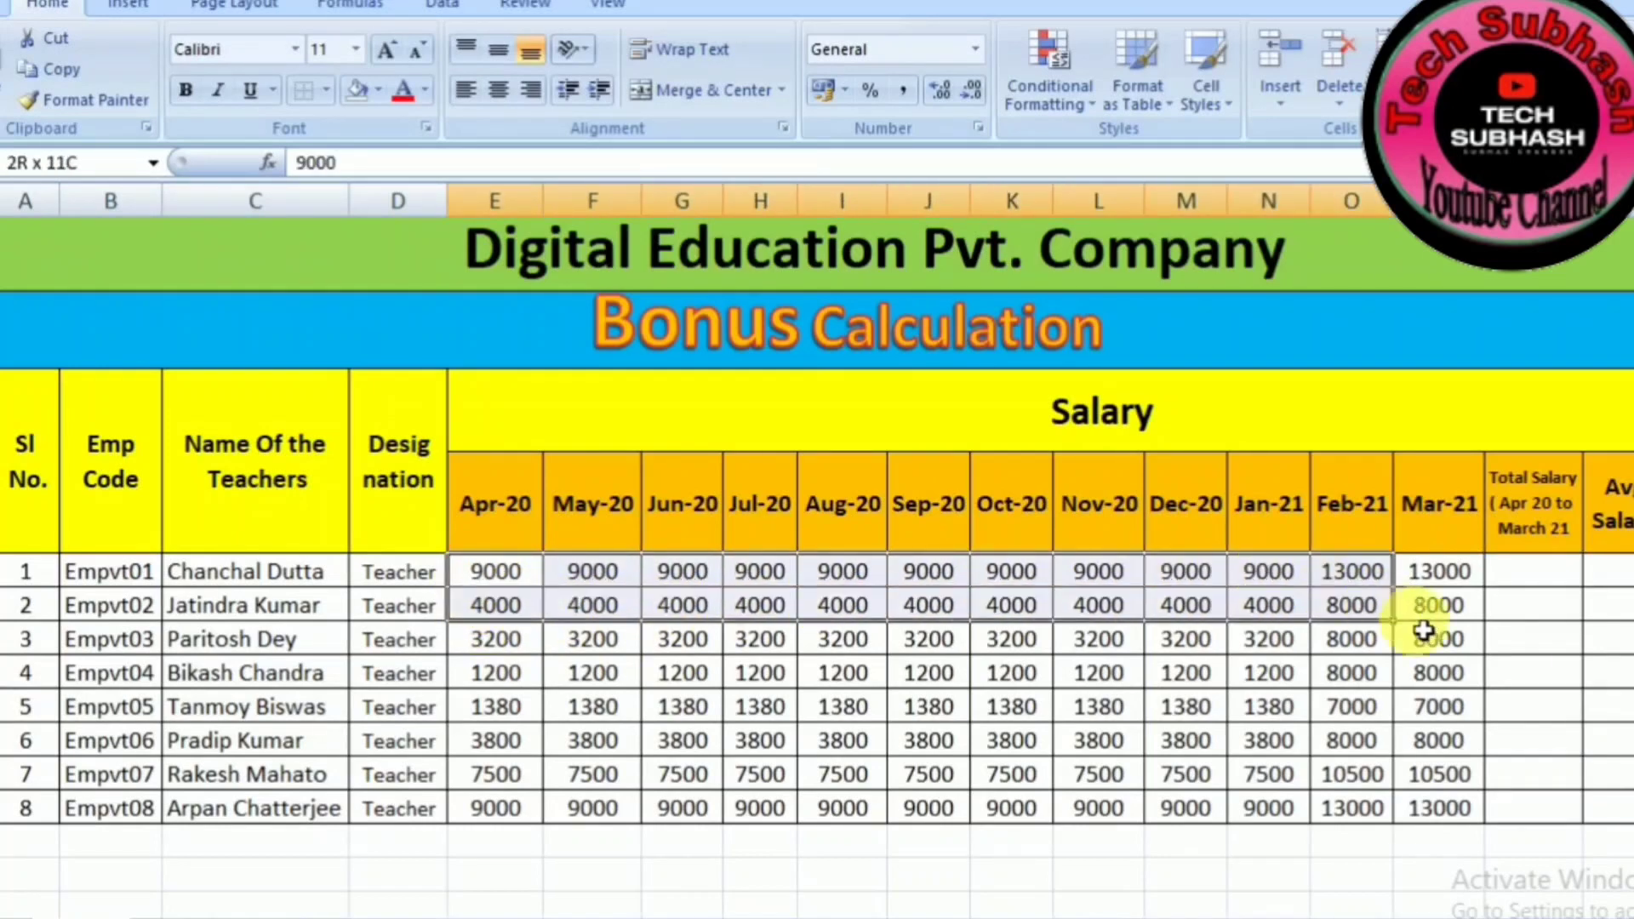
drag(1424, 630, 1547, 819)
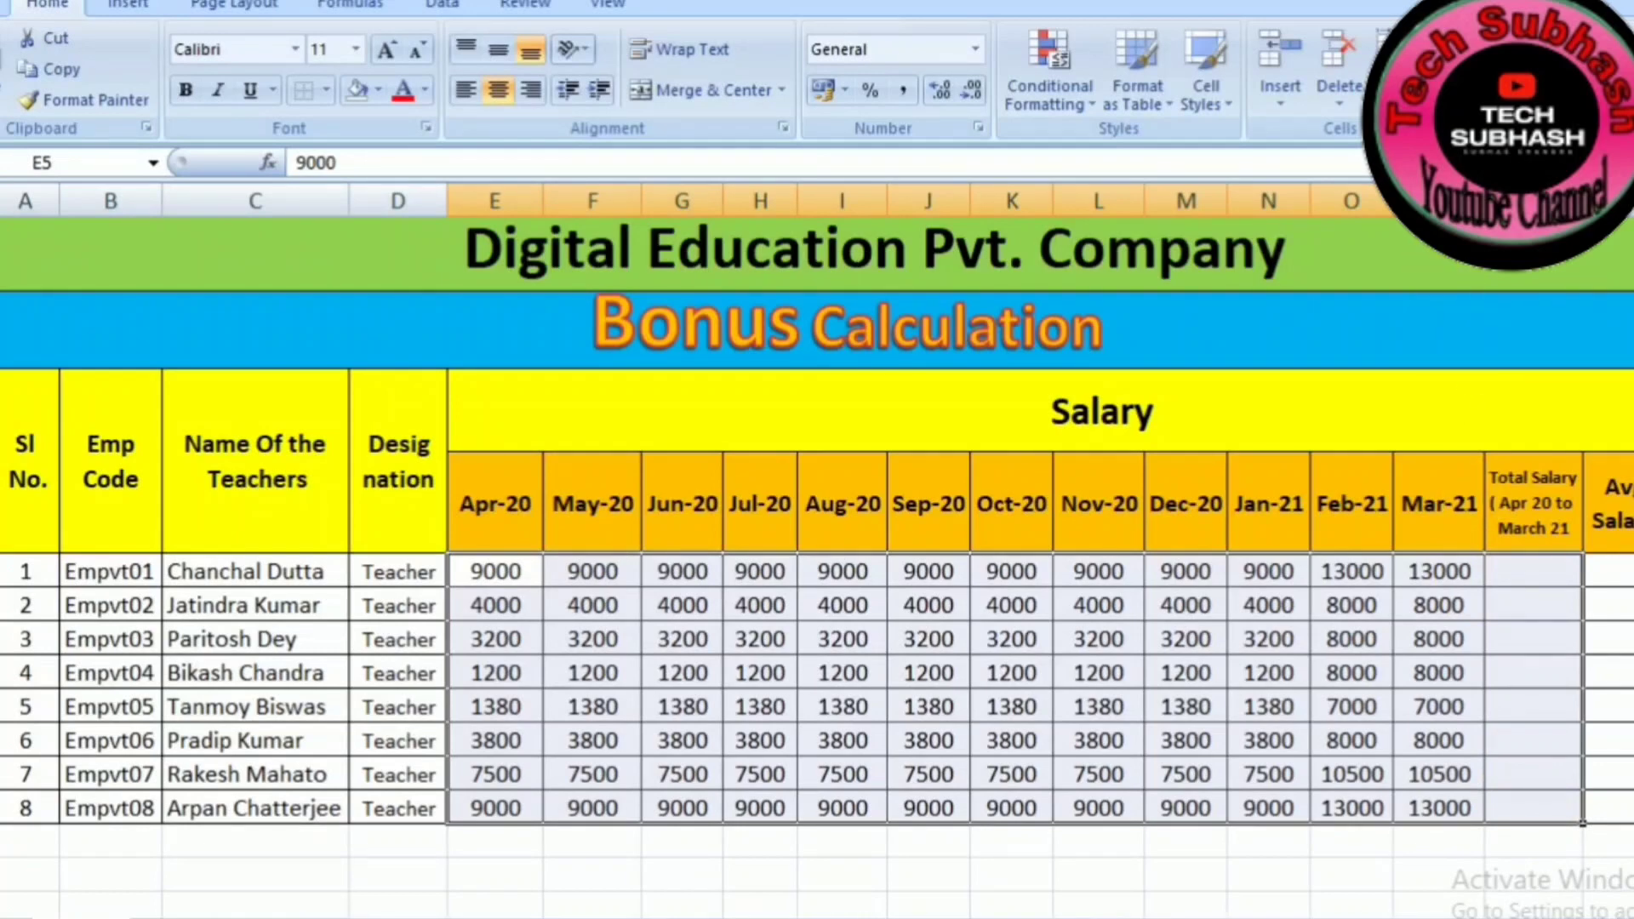
key(alt+equal)
click(1609, 571)
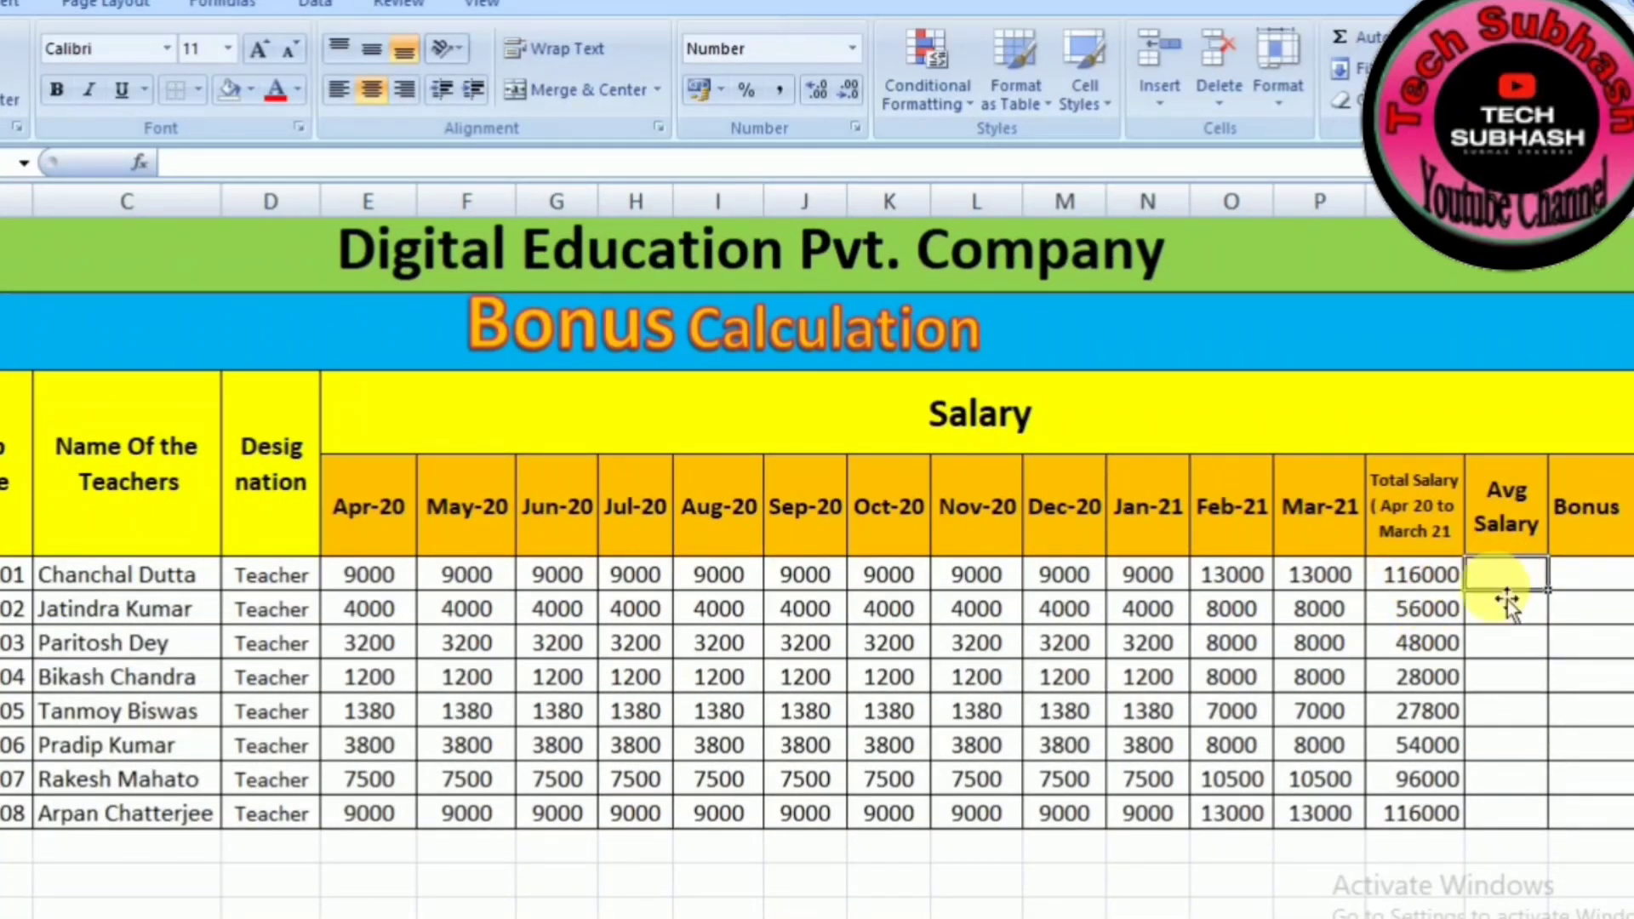
Enter =Q5/12 in R5 and fill it down to R12, giving 9667 for the first teacher
text(=)
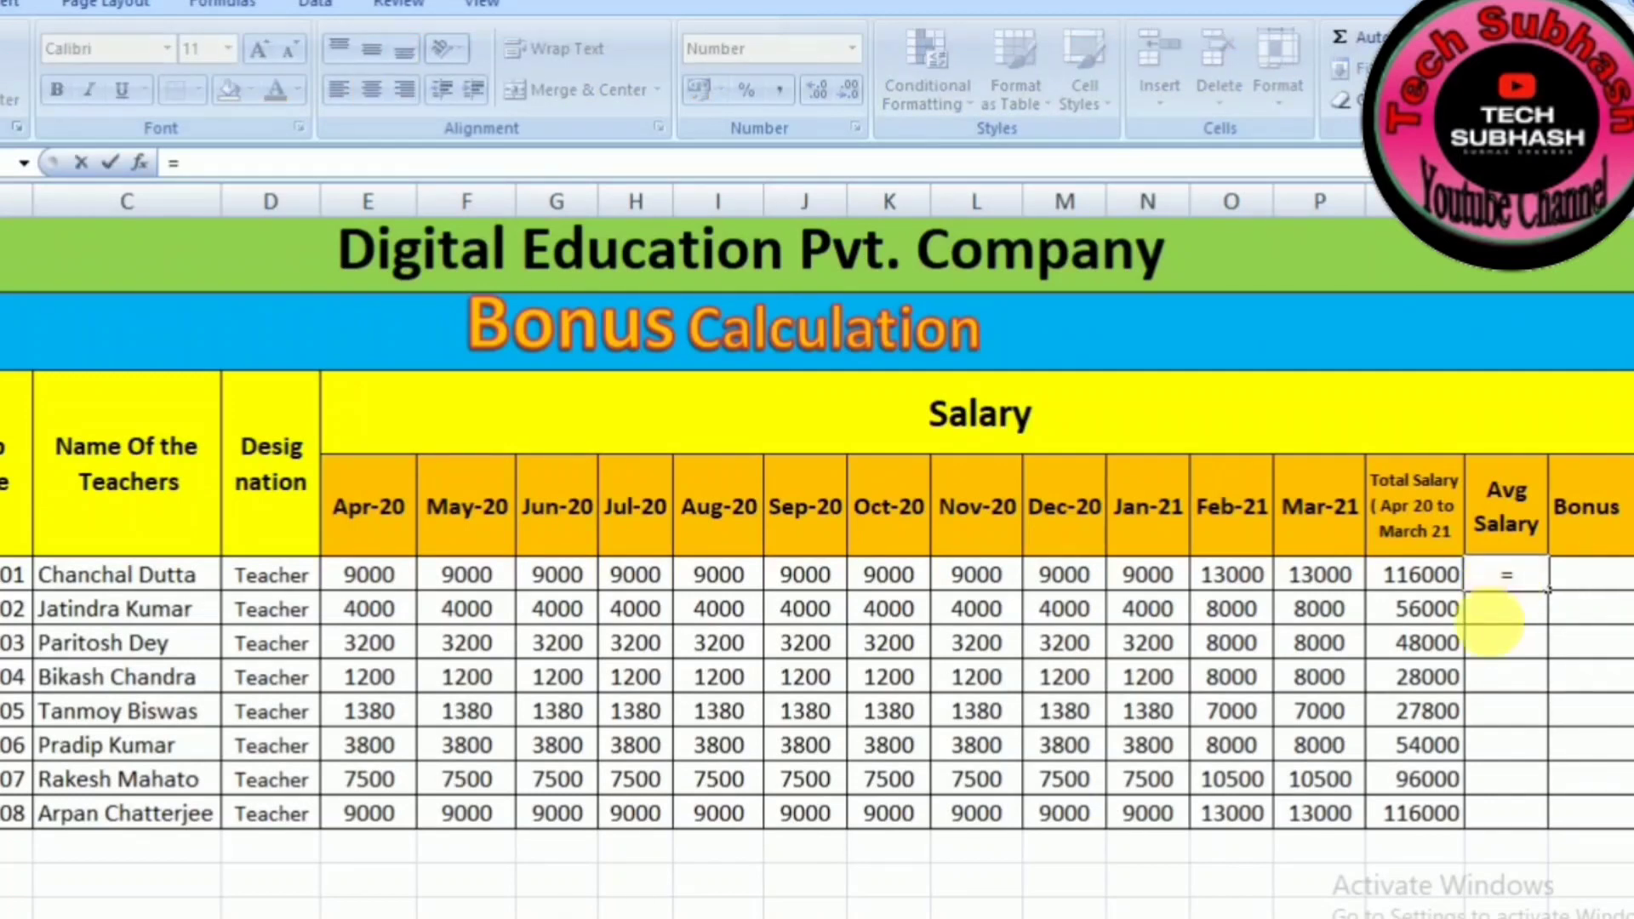
click(1418, 579)
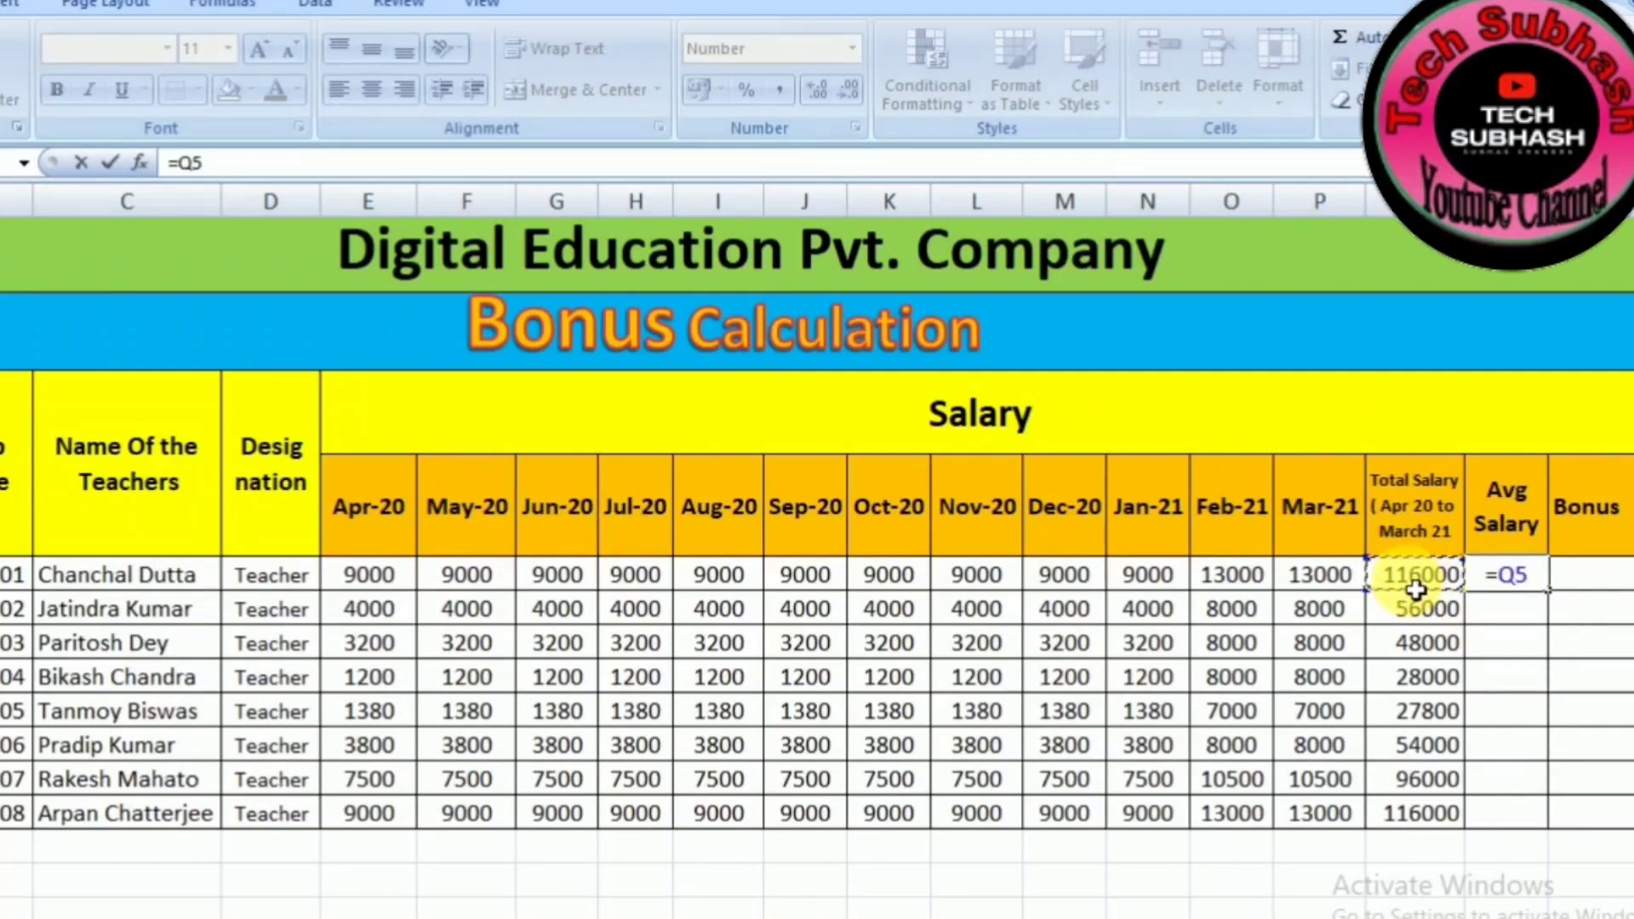
text(/12)
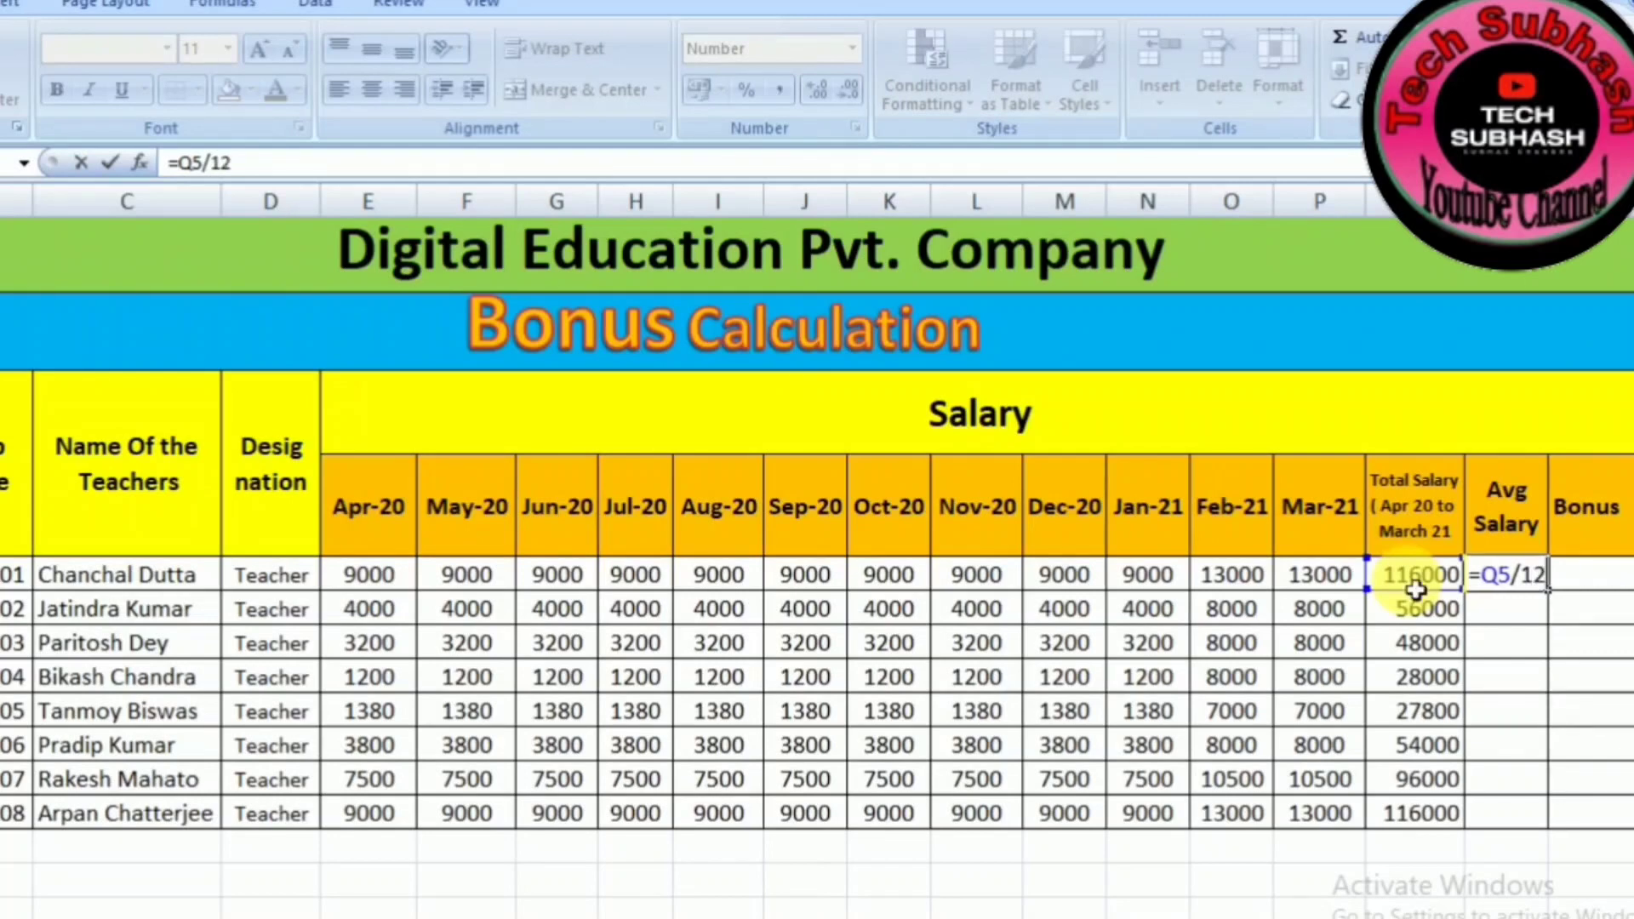
key(Return)
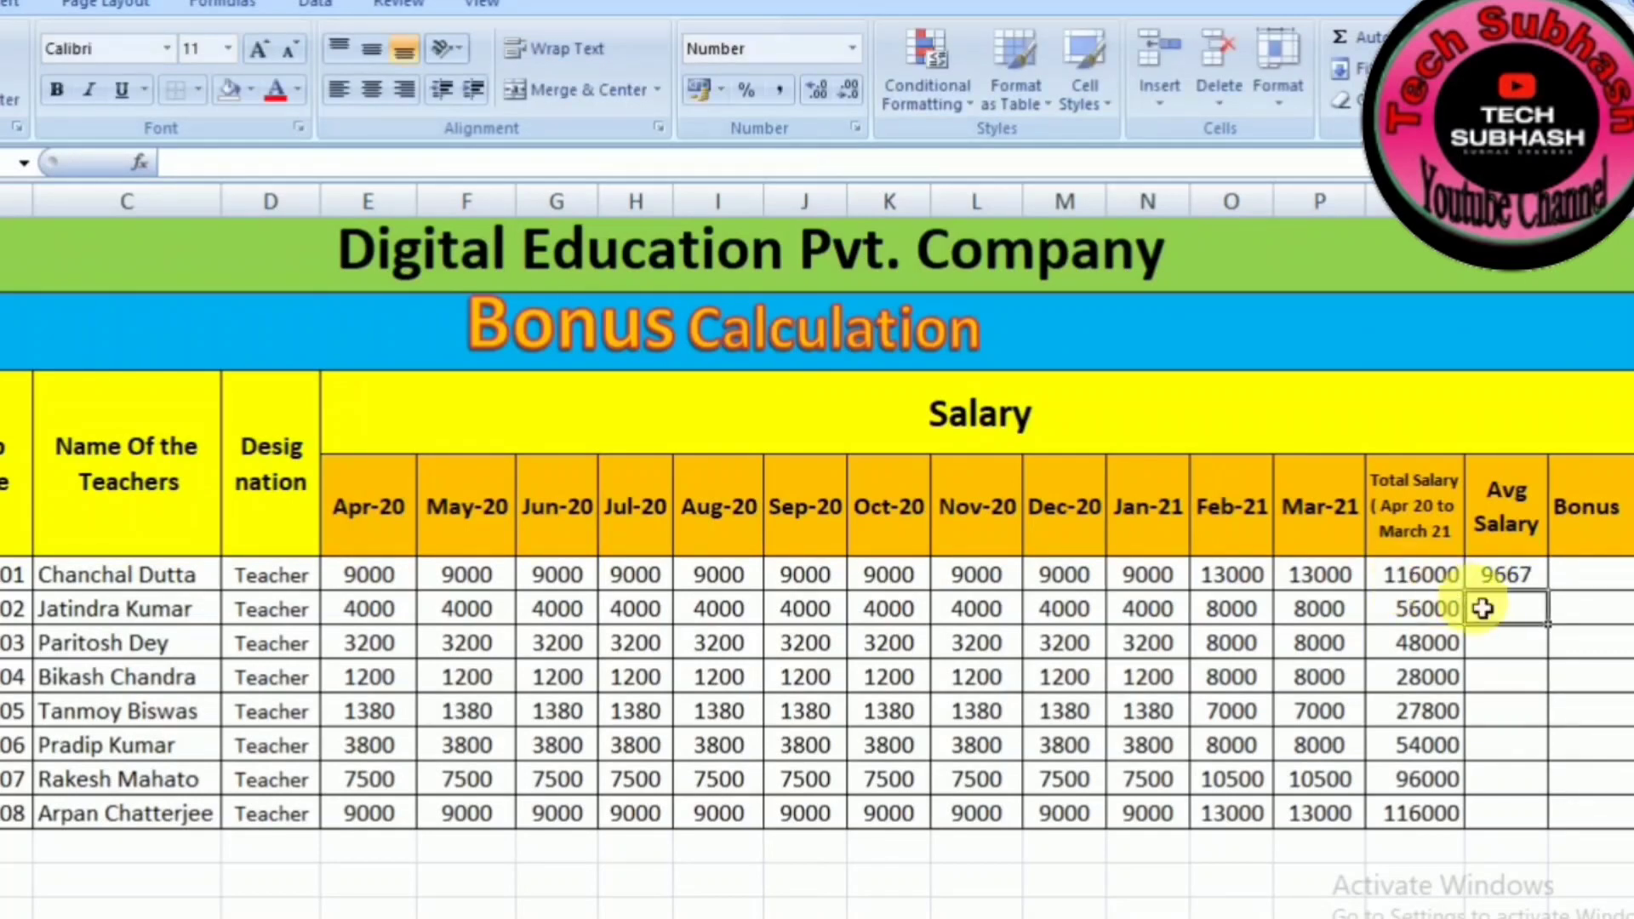
click(1504, 575)
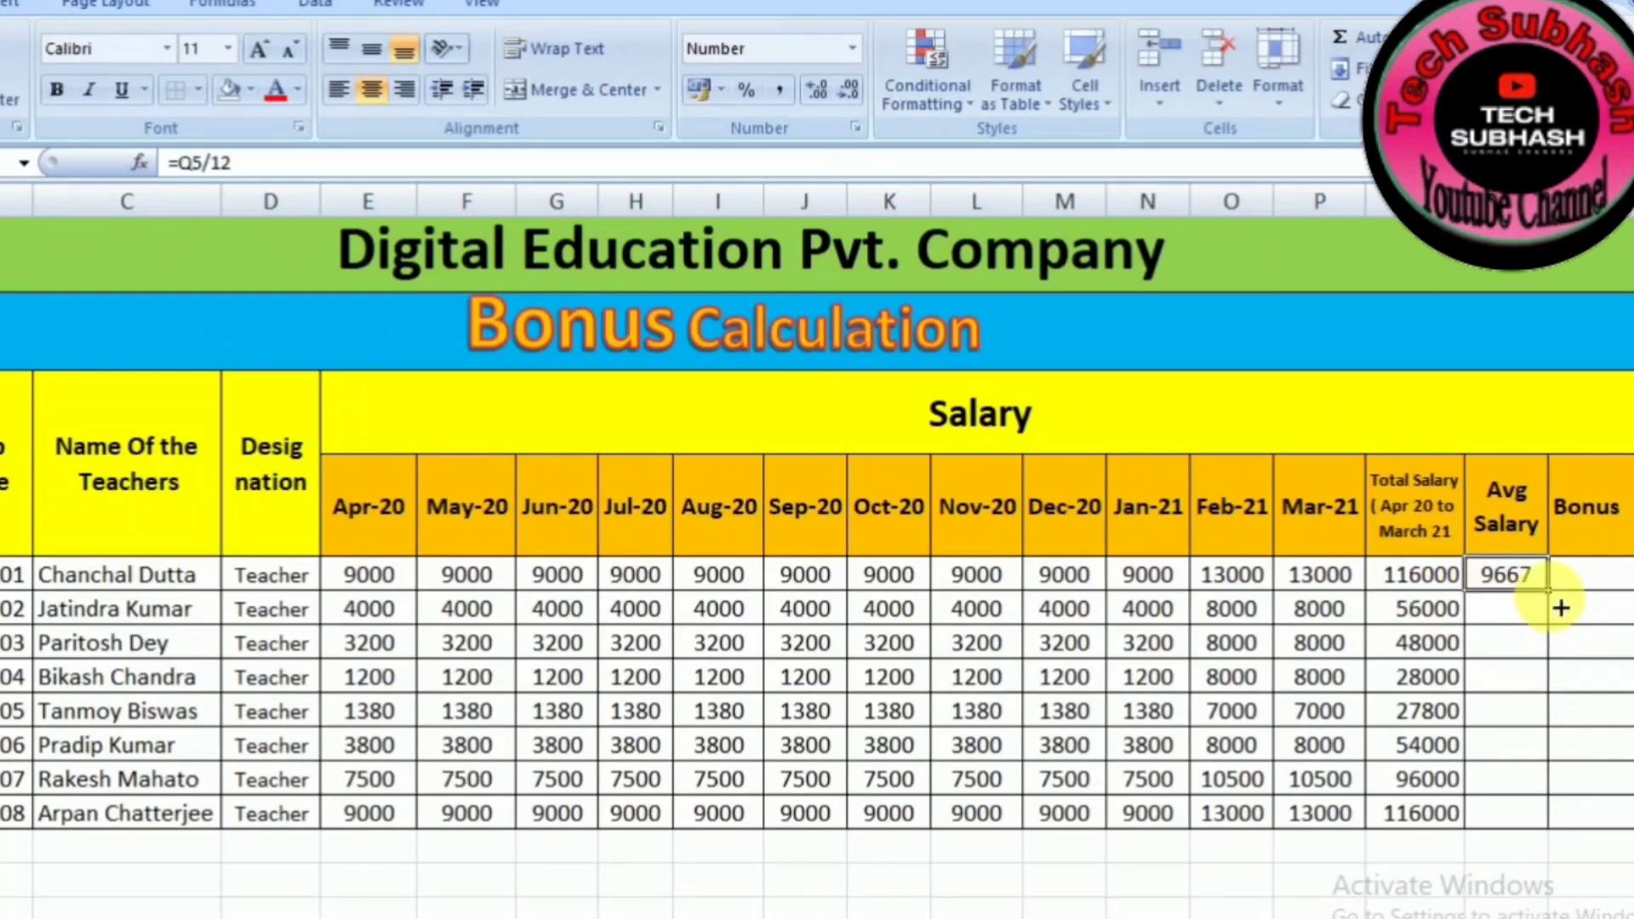
drag(1562, 608, 1569, 839)
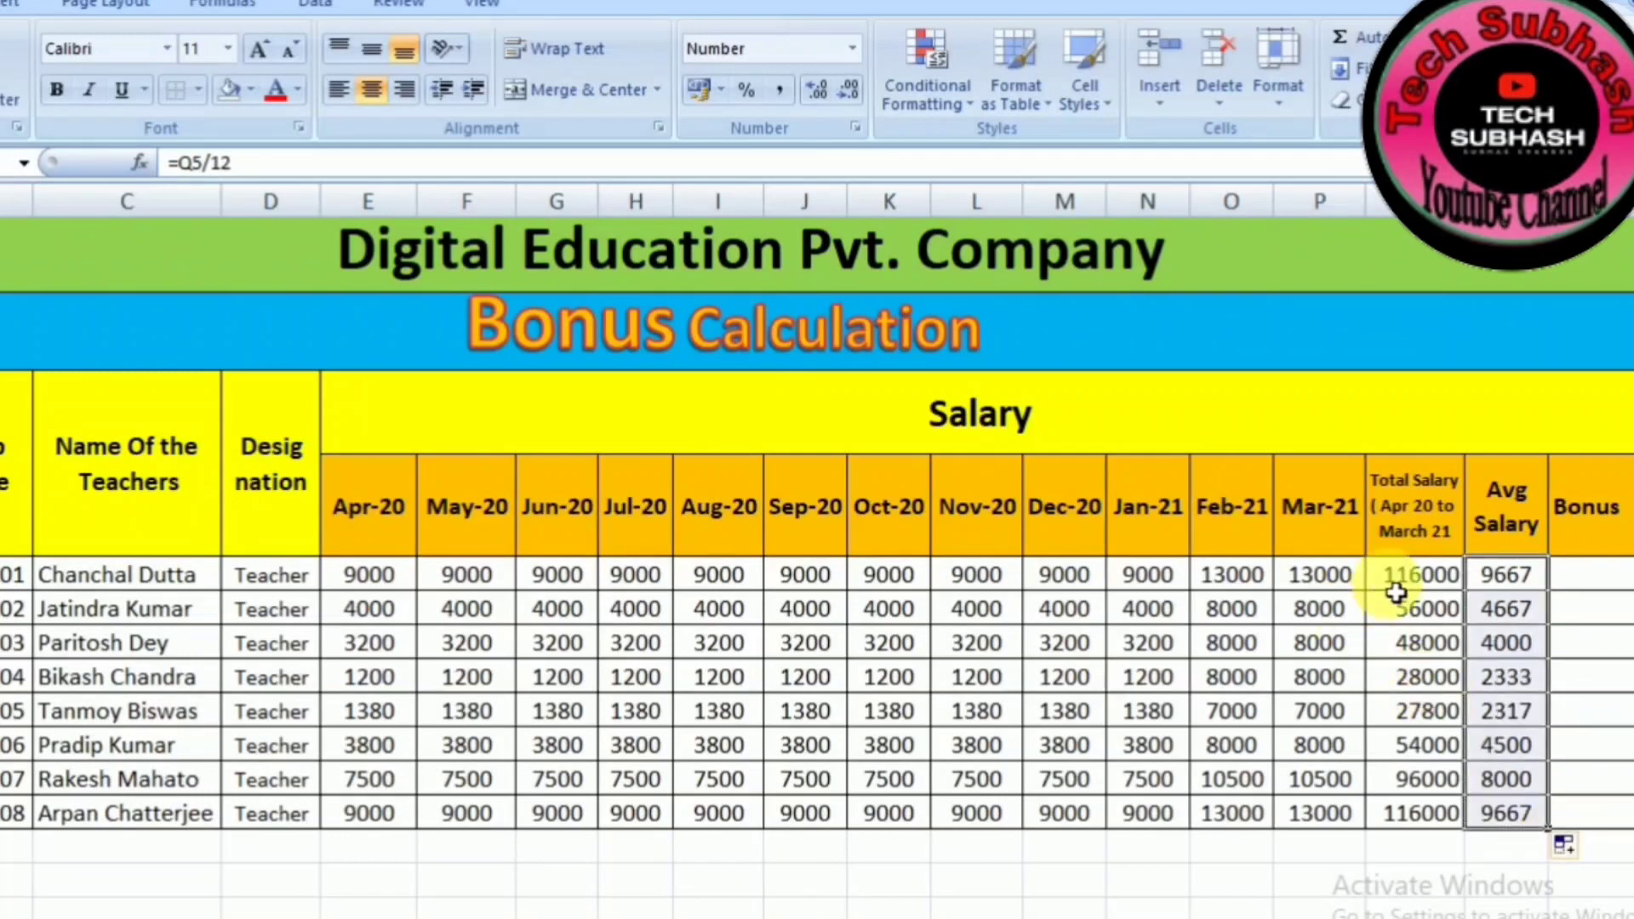
click(1480, 846)
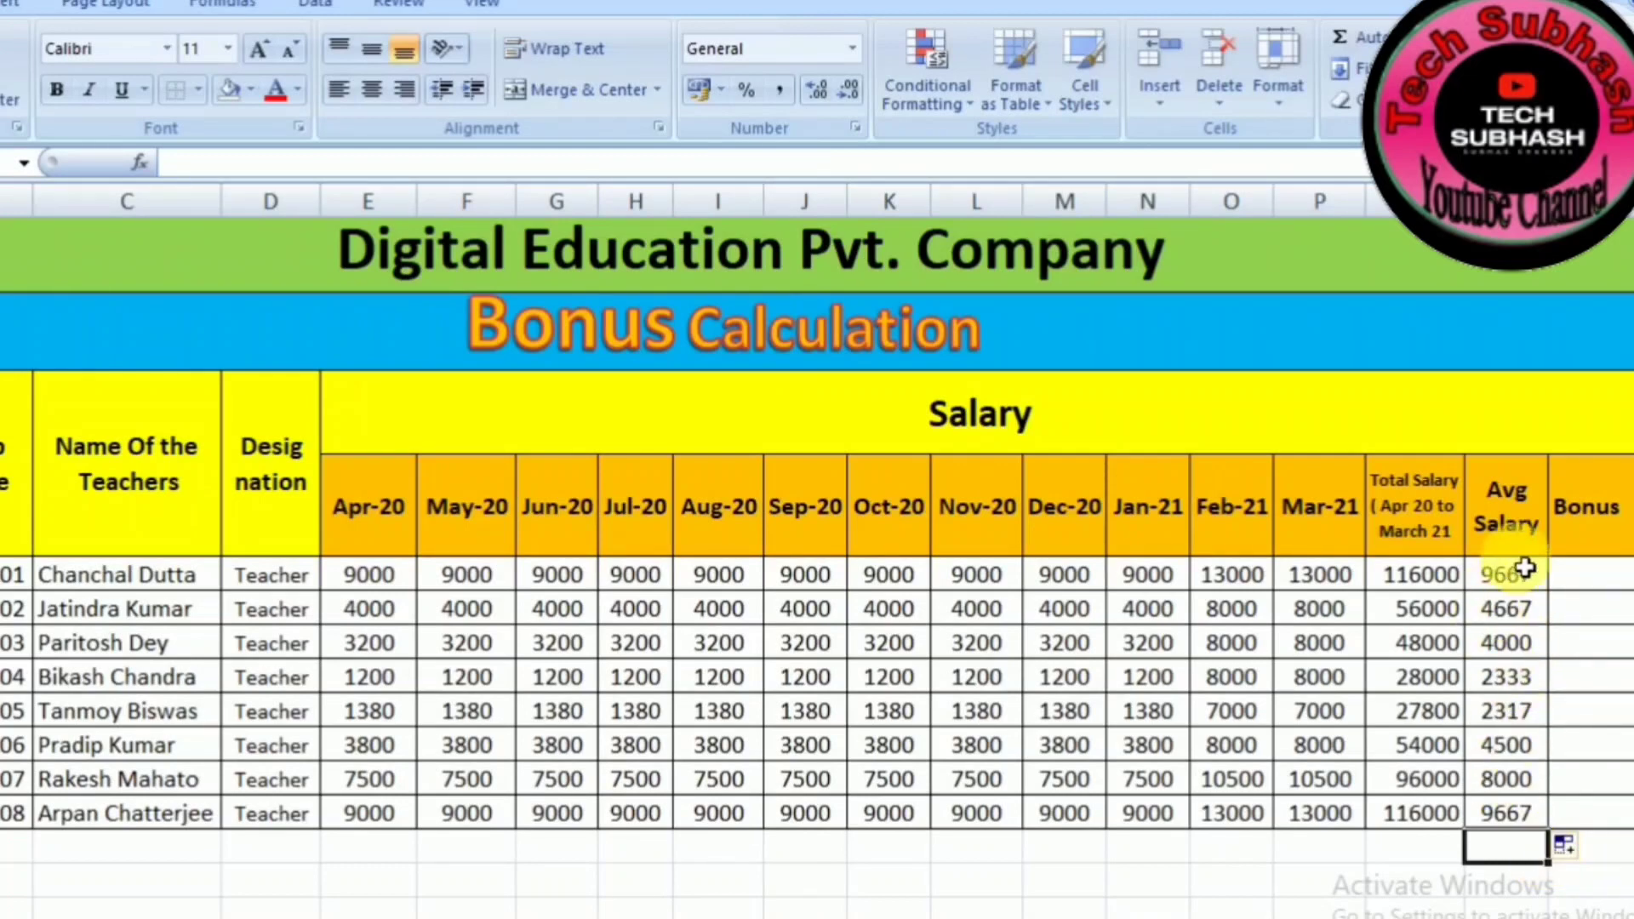
click(1595, 588)
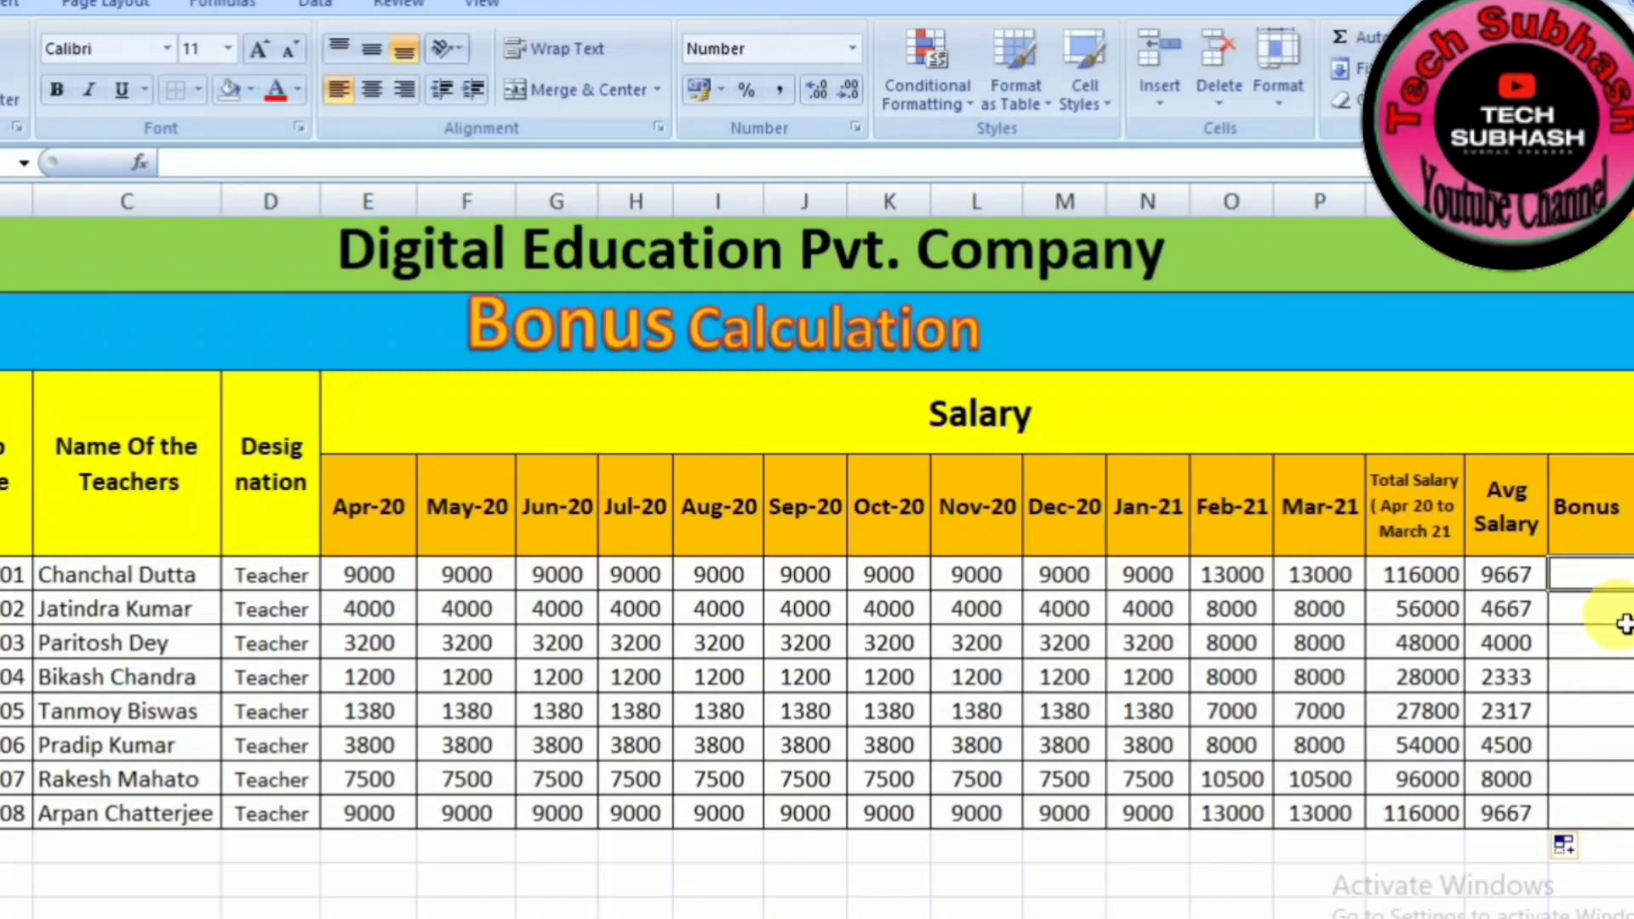
click(1590, 585)
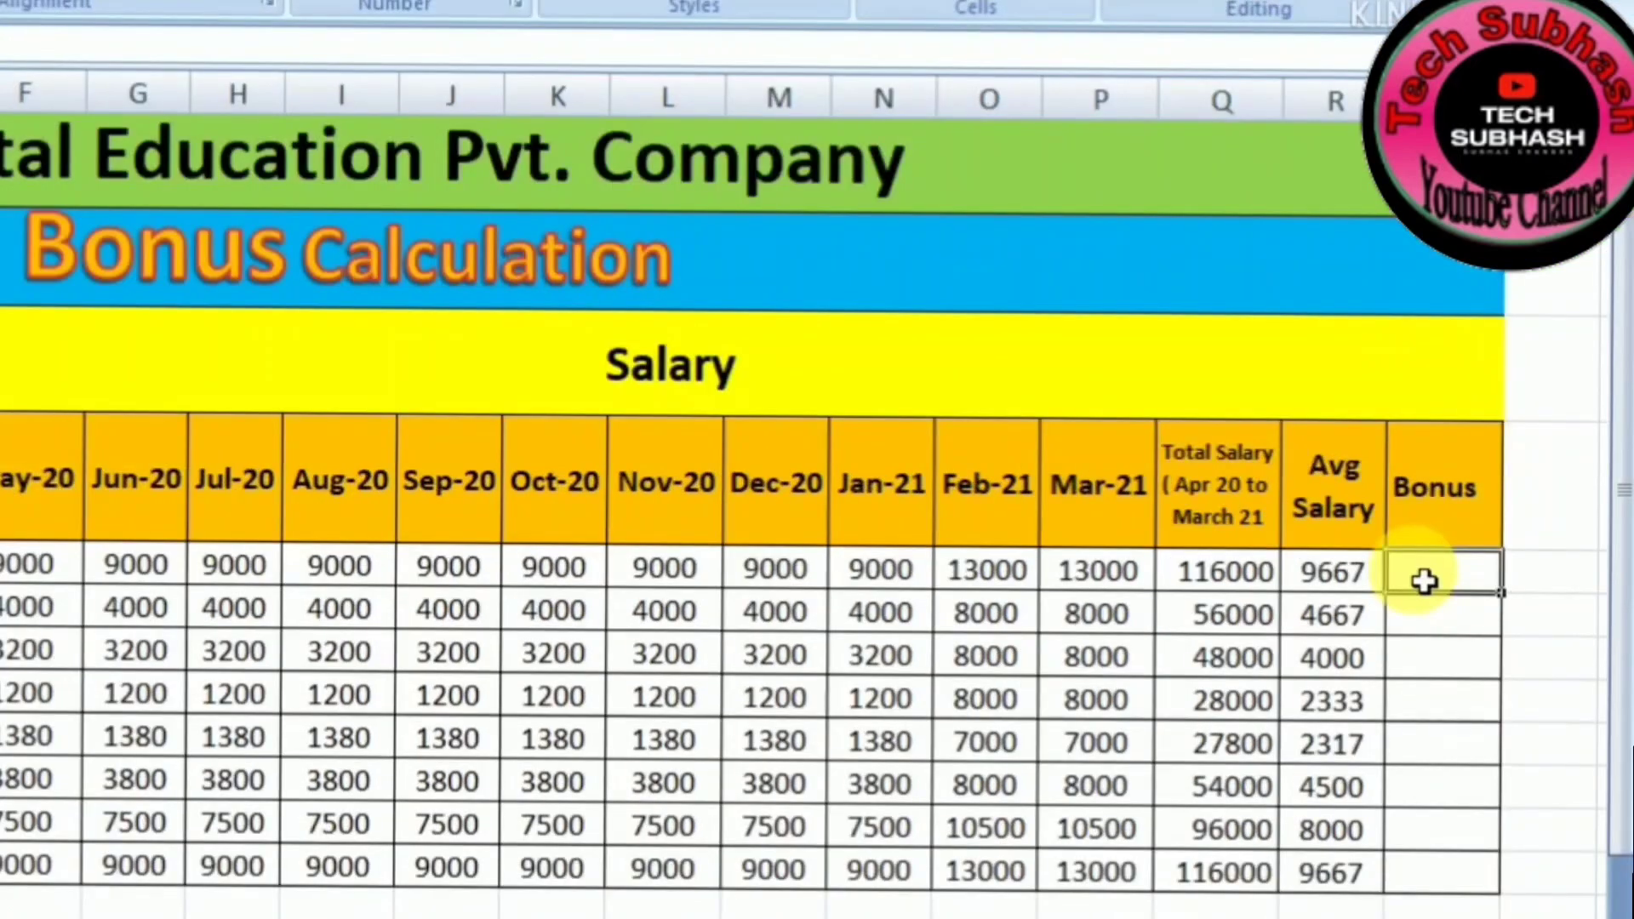
Enter =IF(R5>=4400,"4400",R5) in S5, returning a 4400 Bonus for the first teacher
text(=i)
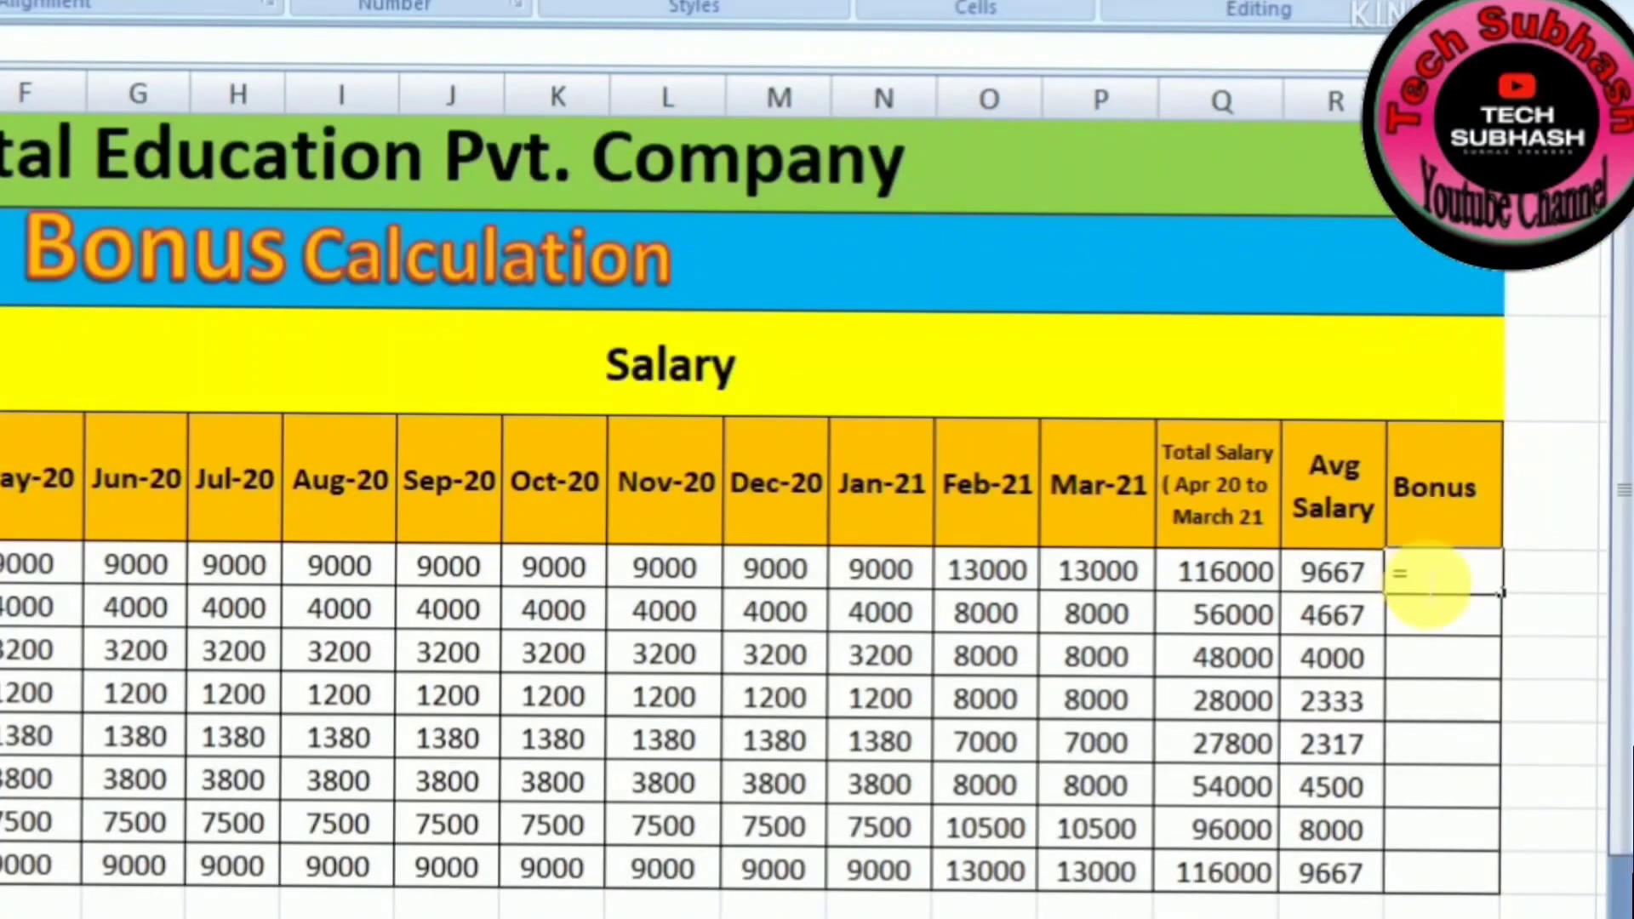
text(f)
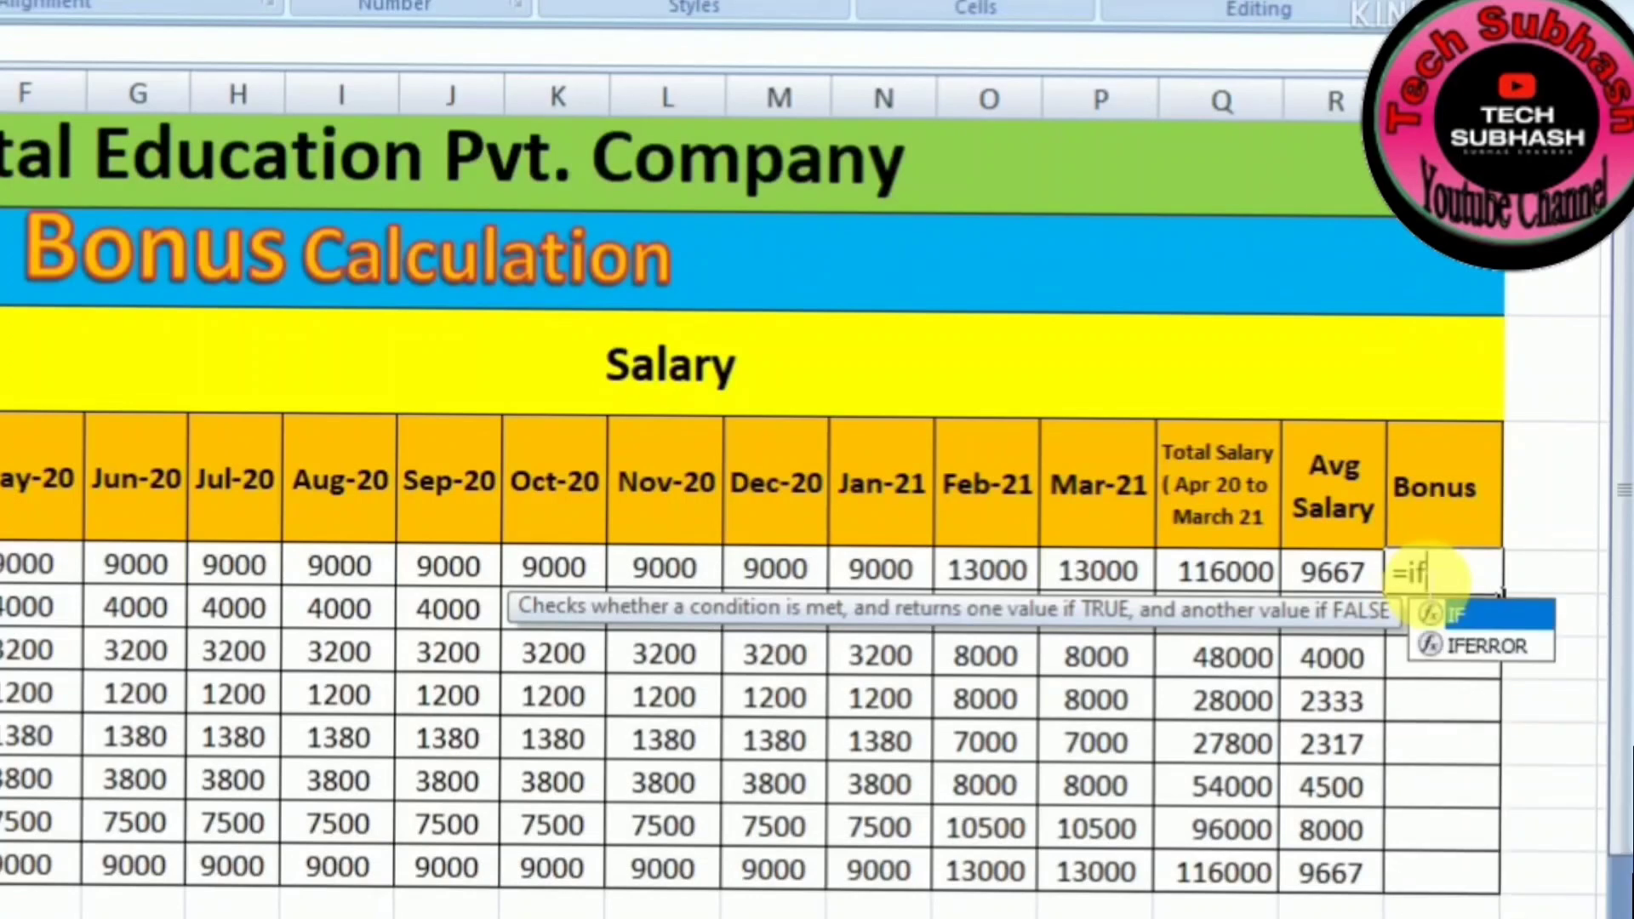
text(()
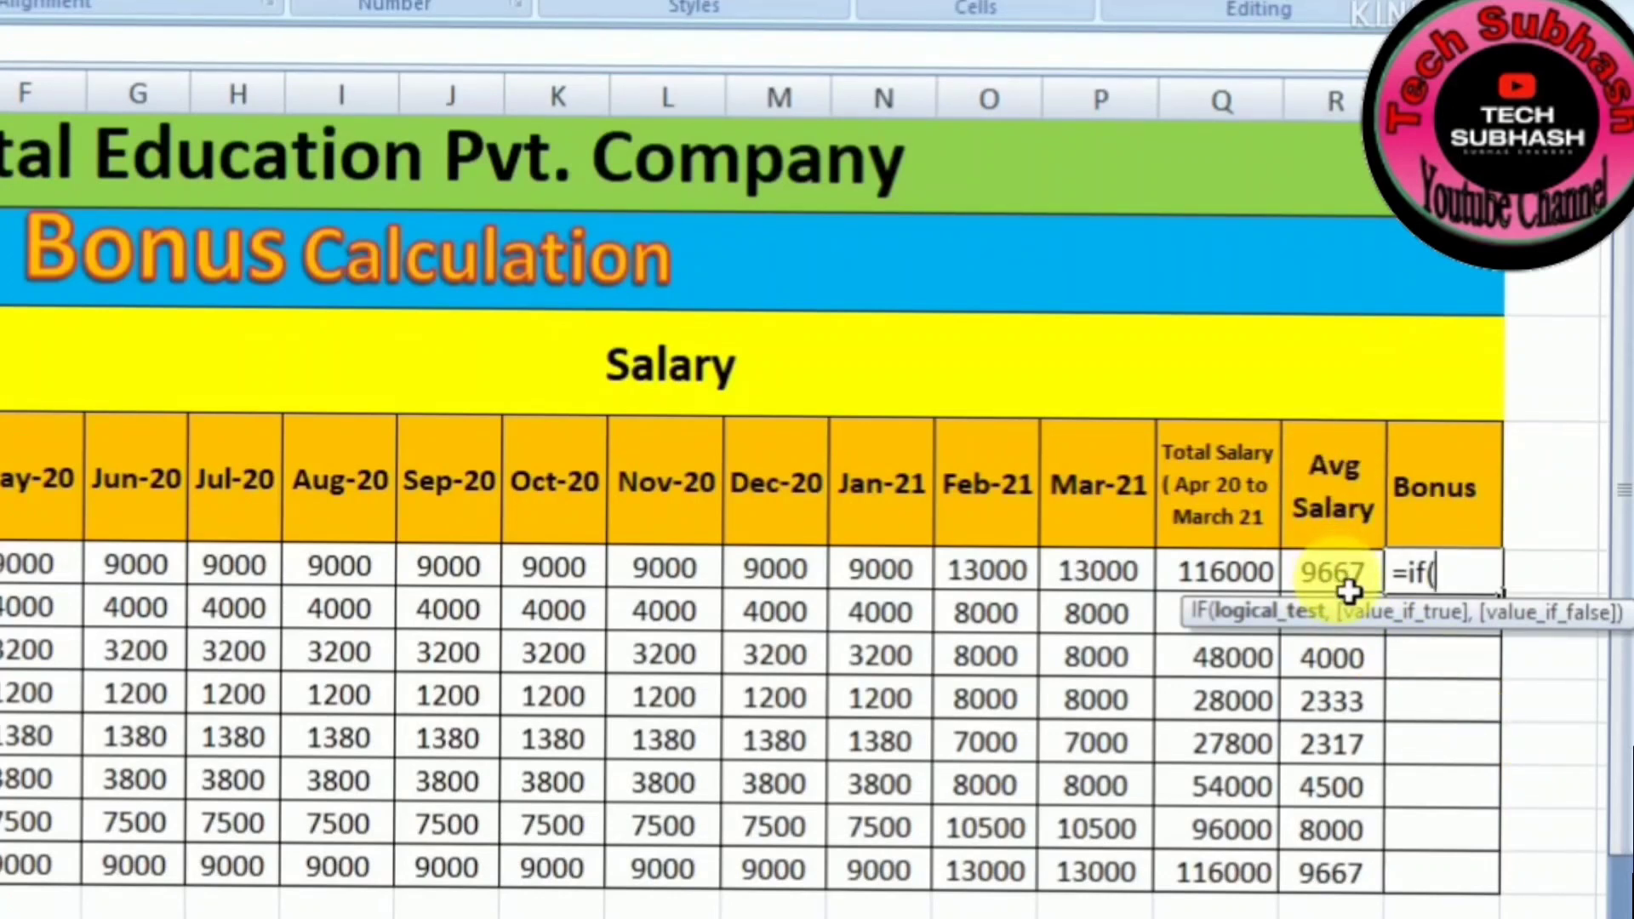
click(1349, 588)
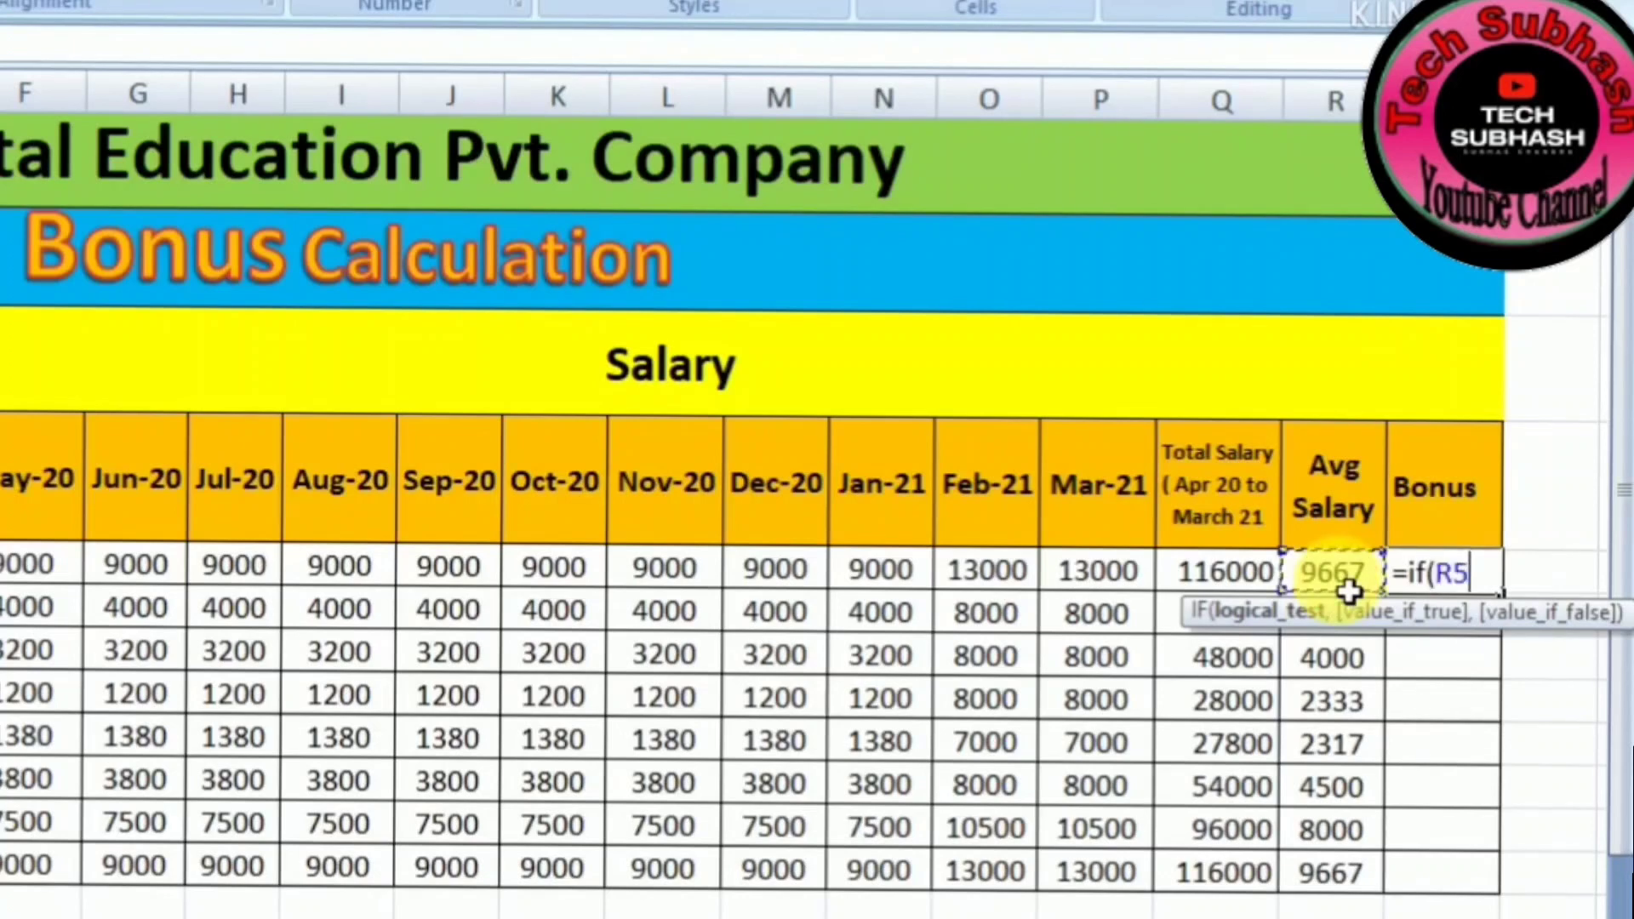
text(>)
text(=)
text(44)
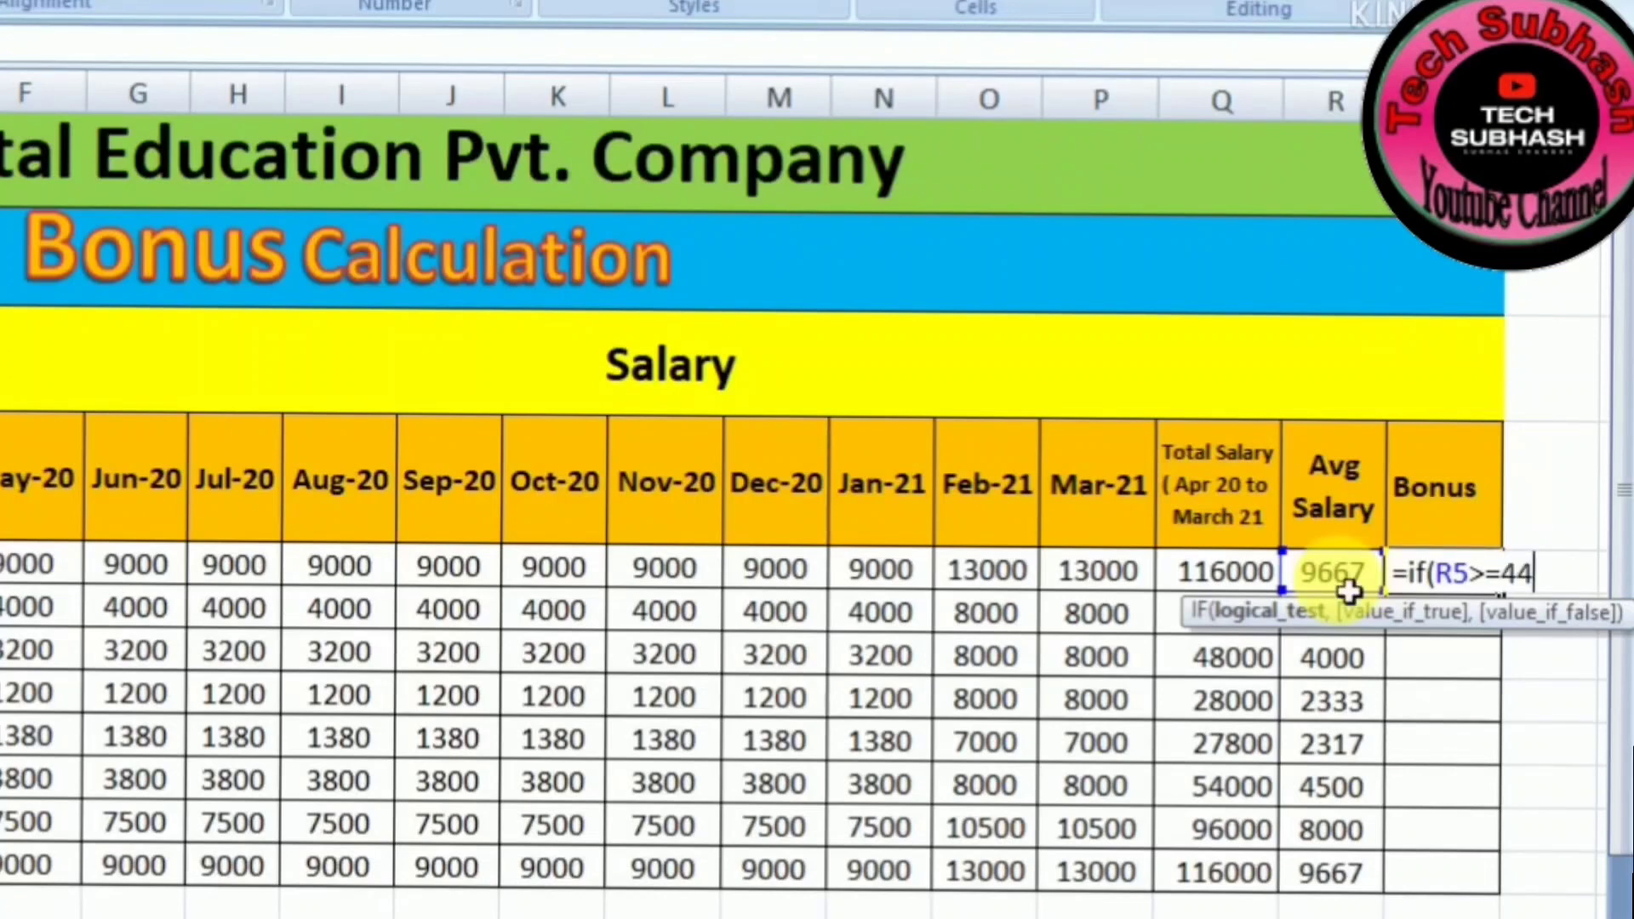
text(00)
text(,)
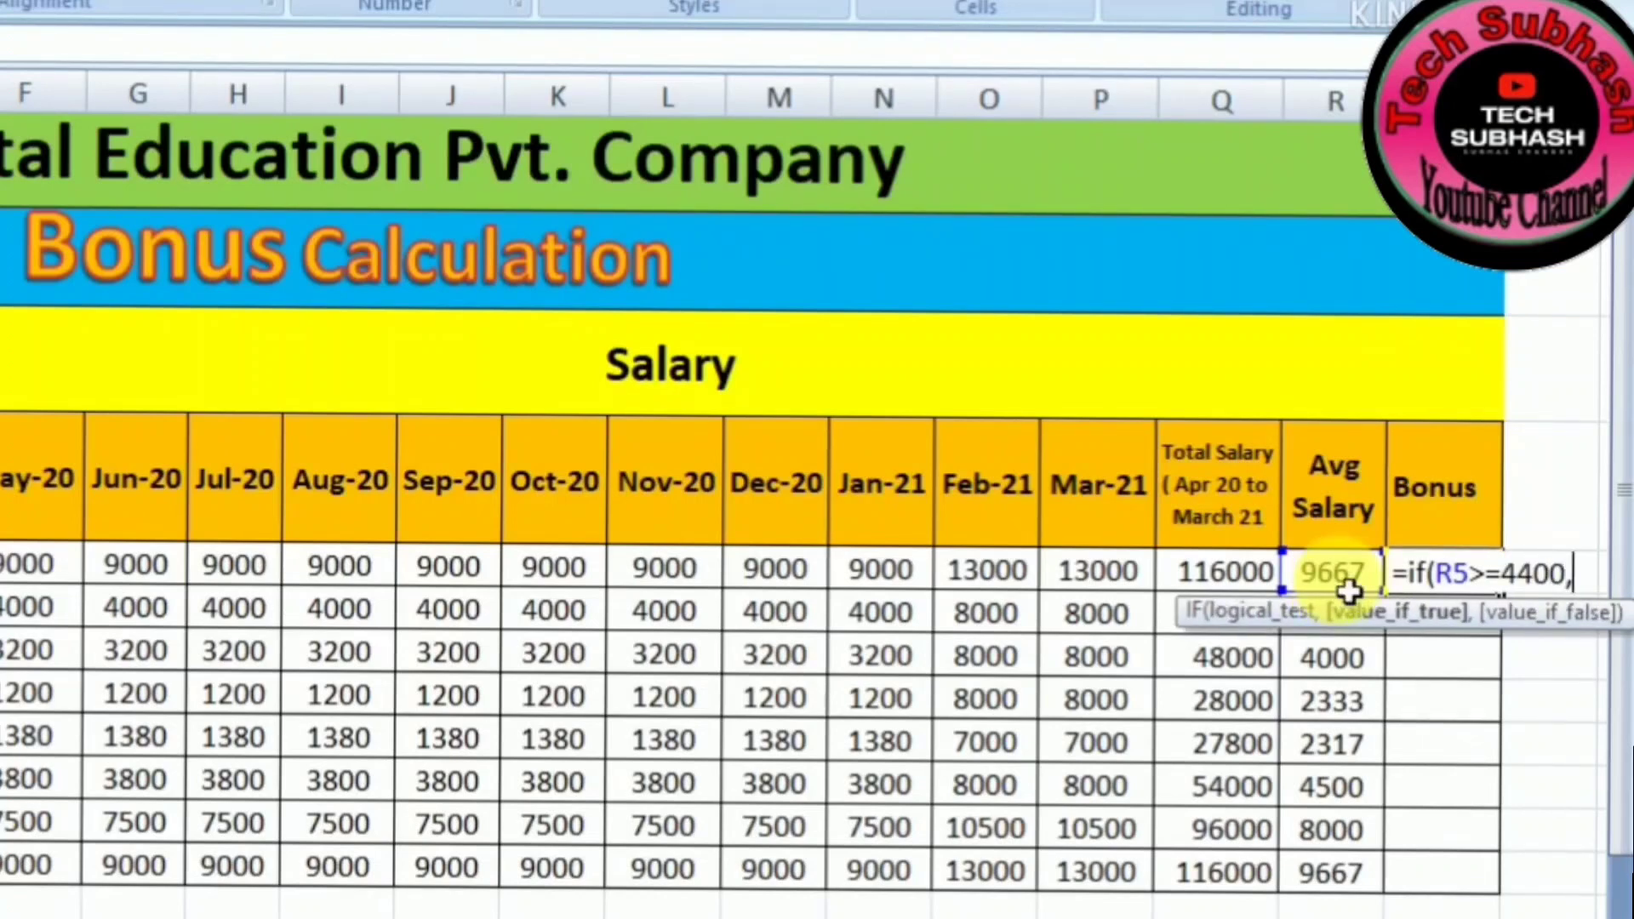
text(")
text(4400")
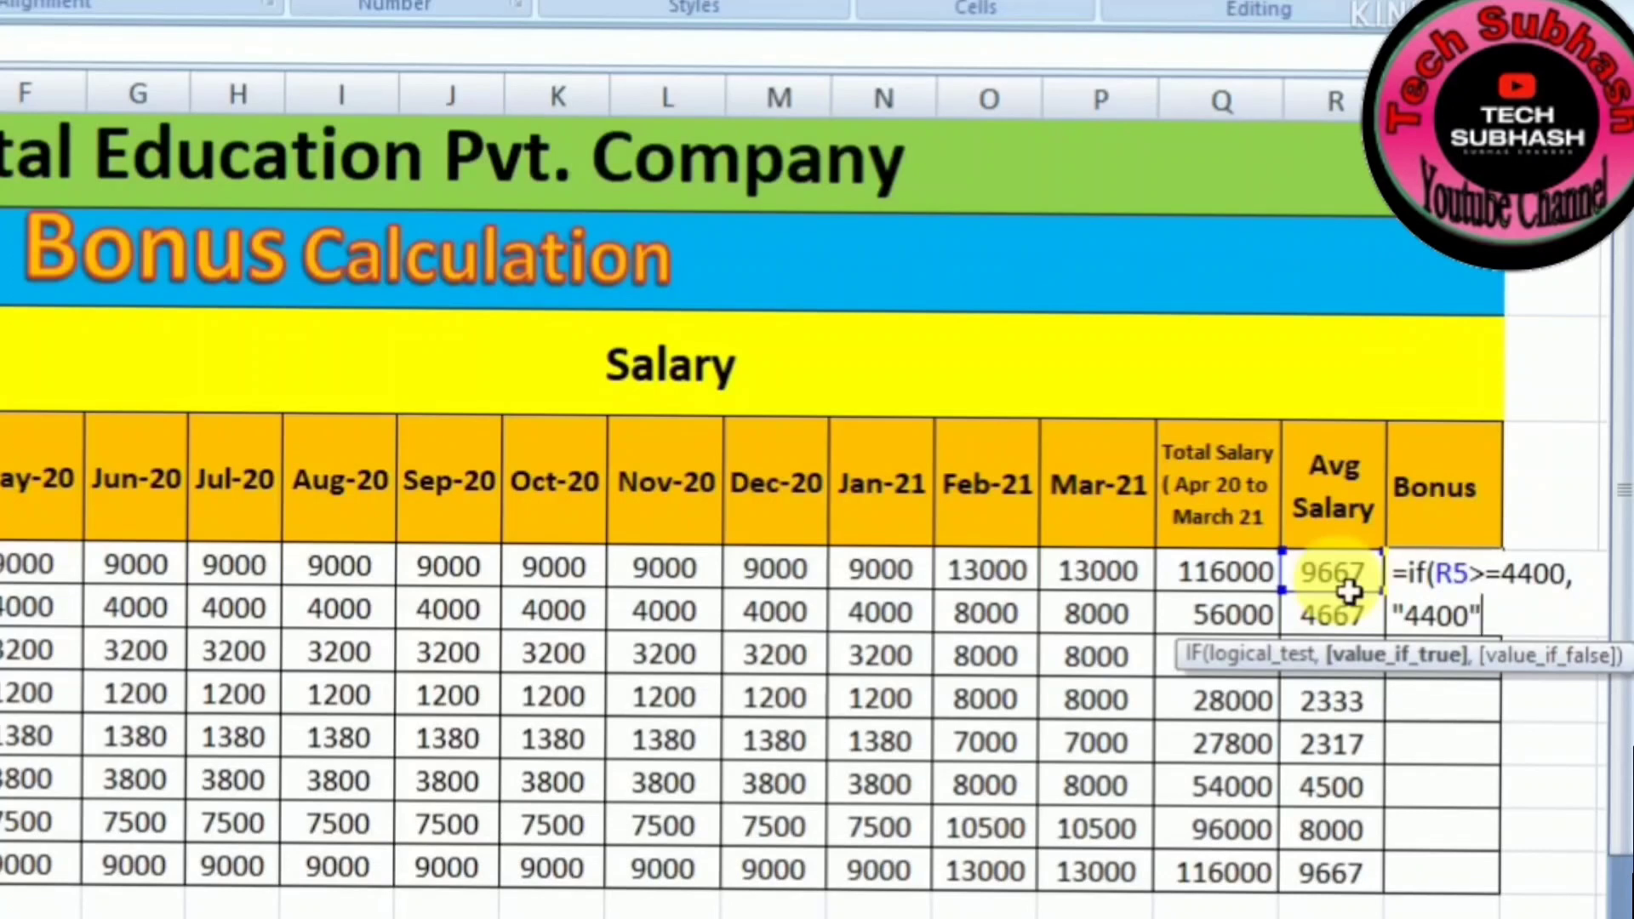
text(,)
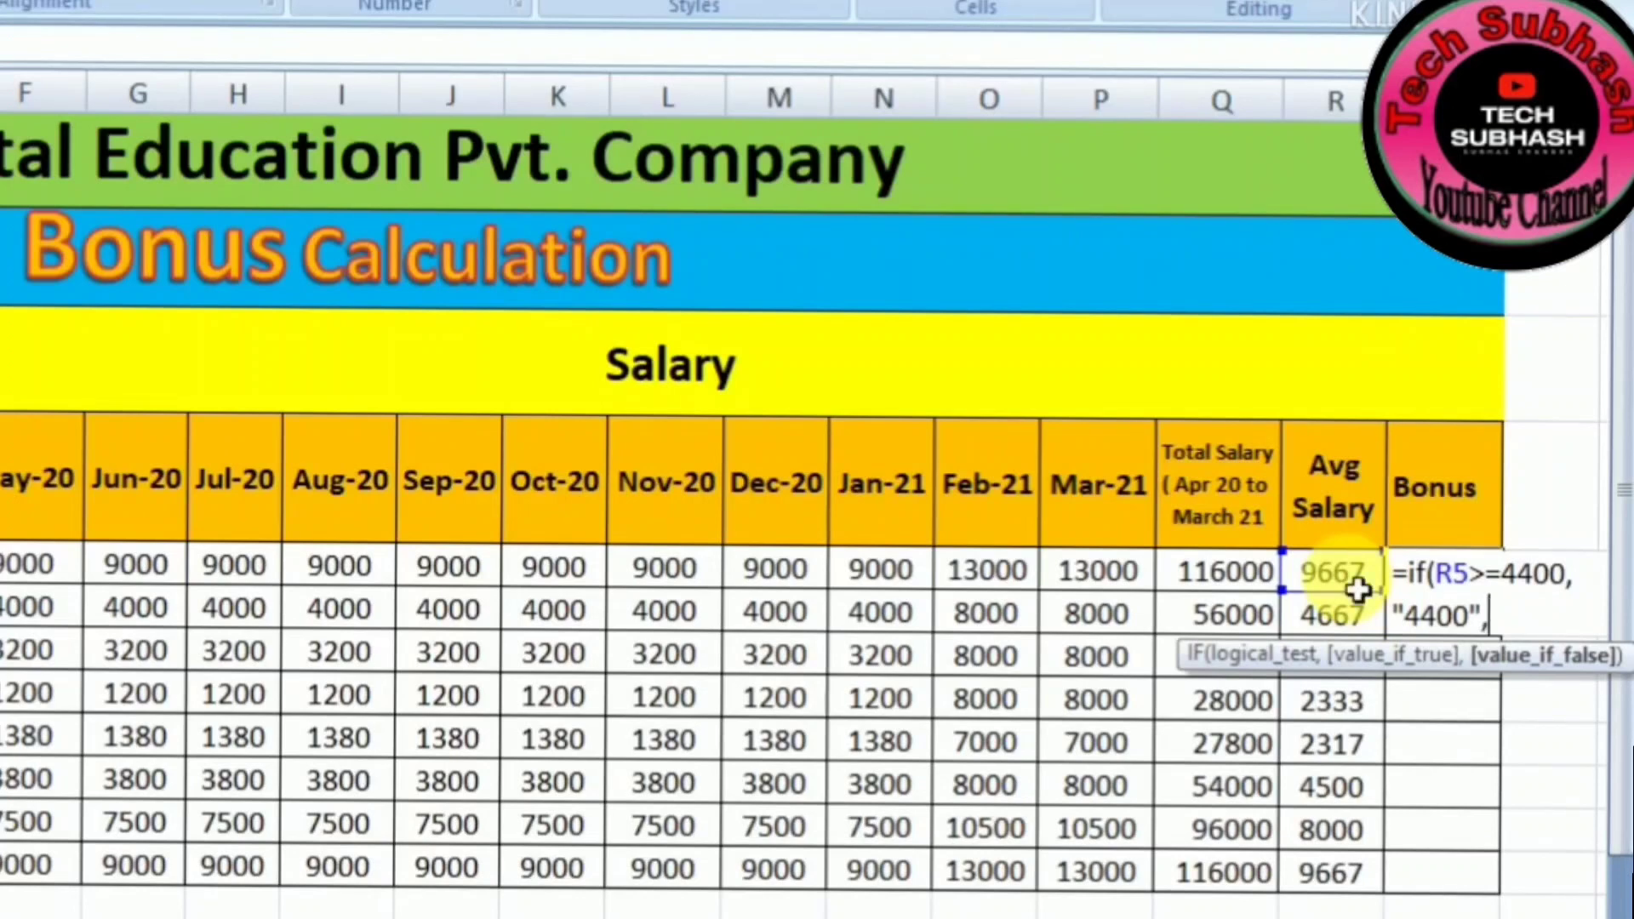
click(1357, 589)
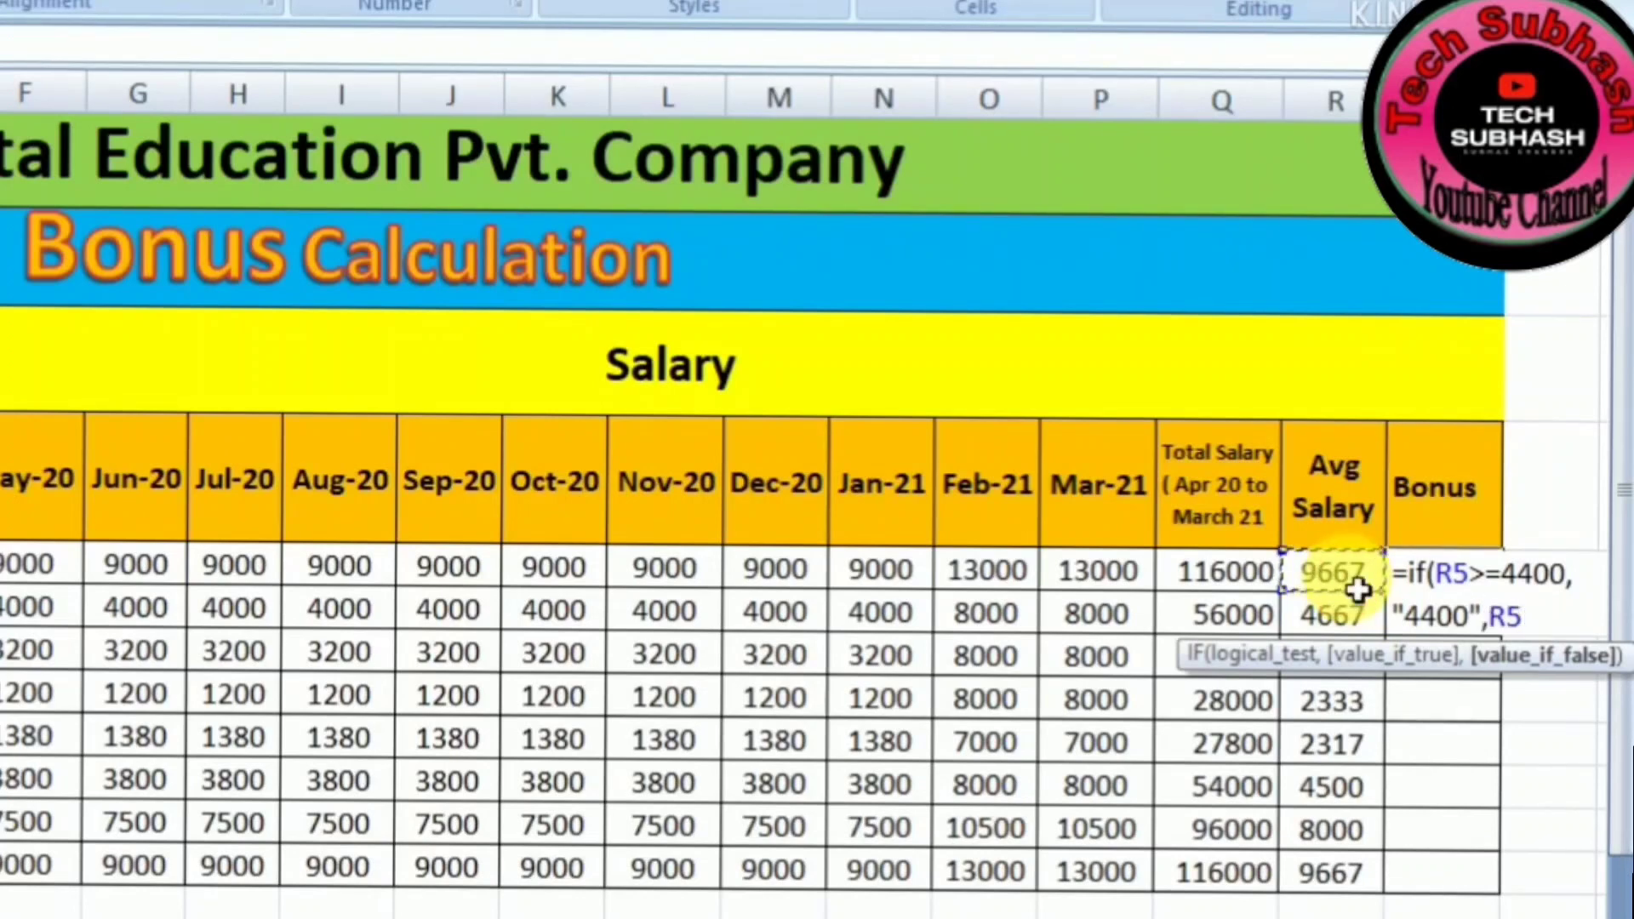
text())
key(Return)
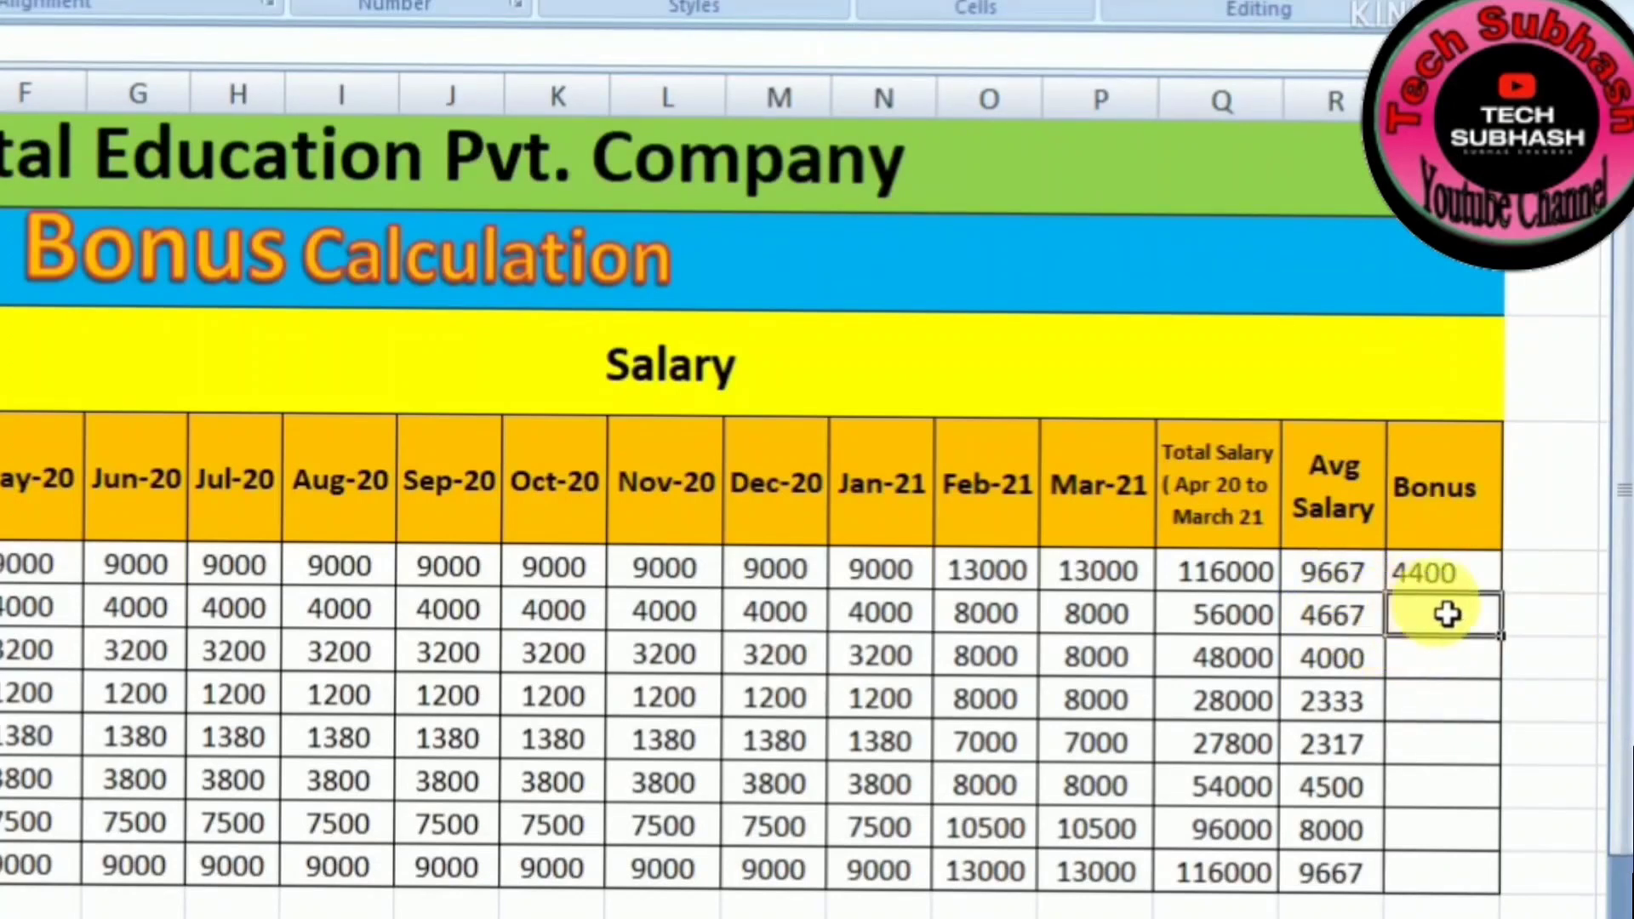
Fill the S5 Bonus formula down to S12 for all teachers
click(1473, 576)
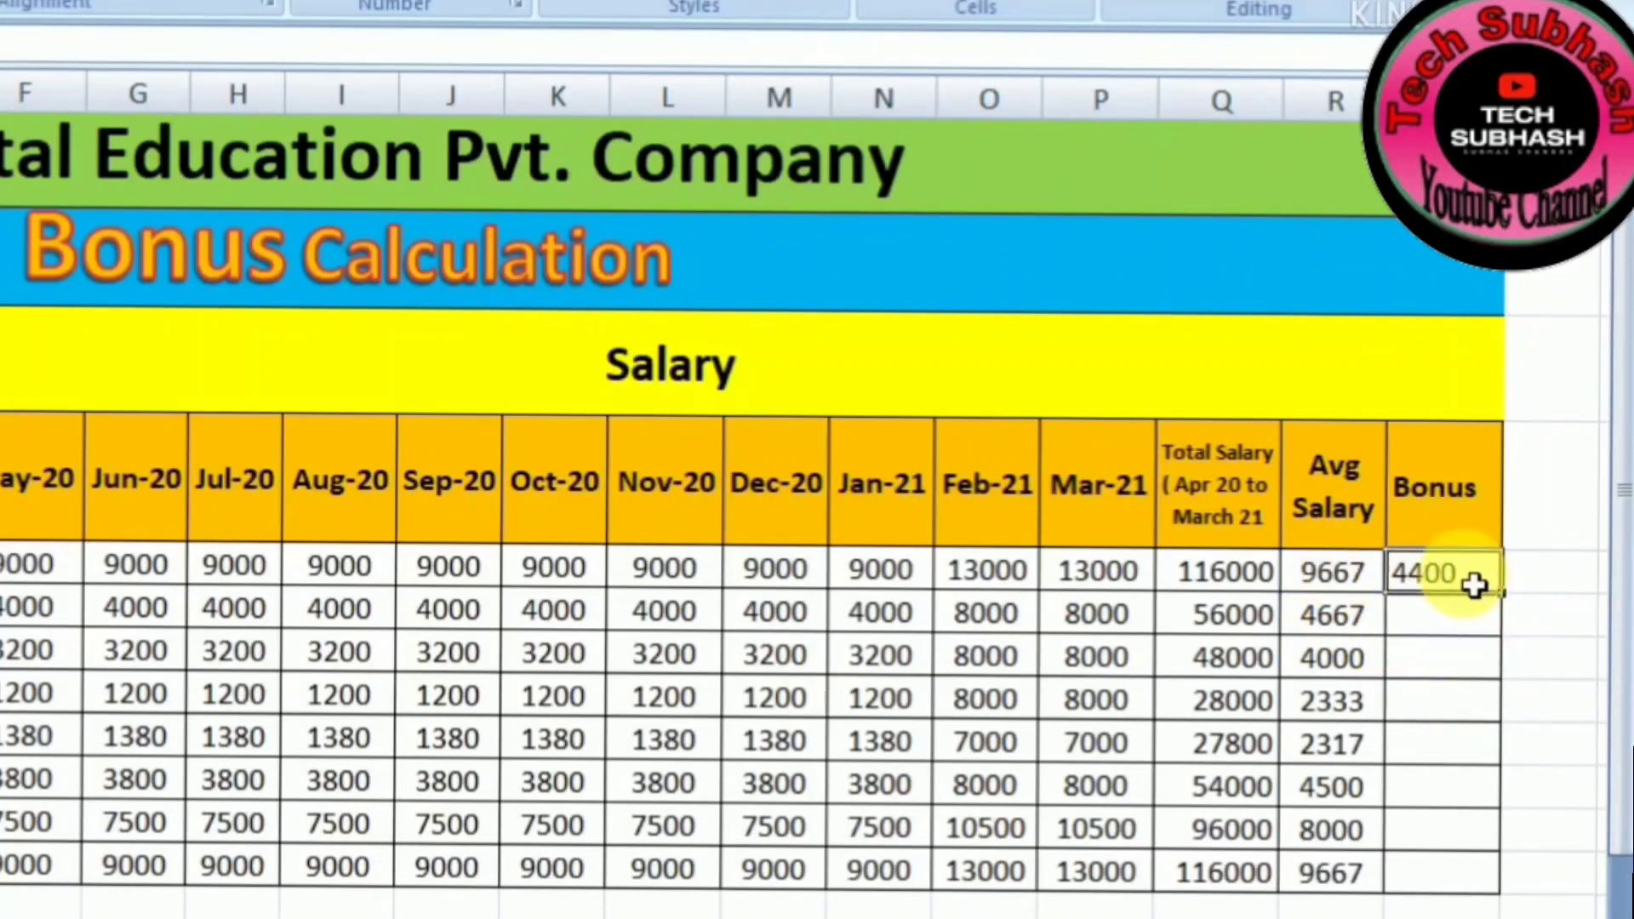
drag(1503, 593, 1514, 916)
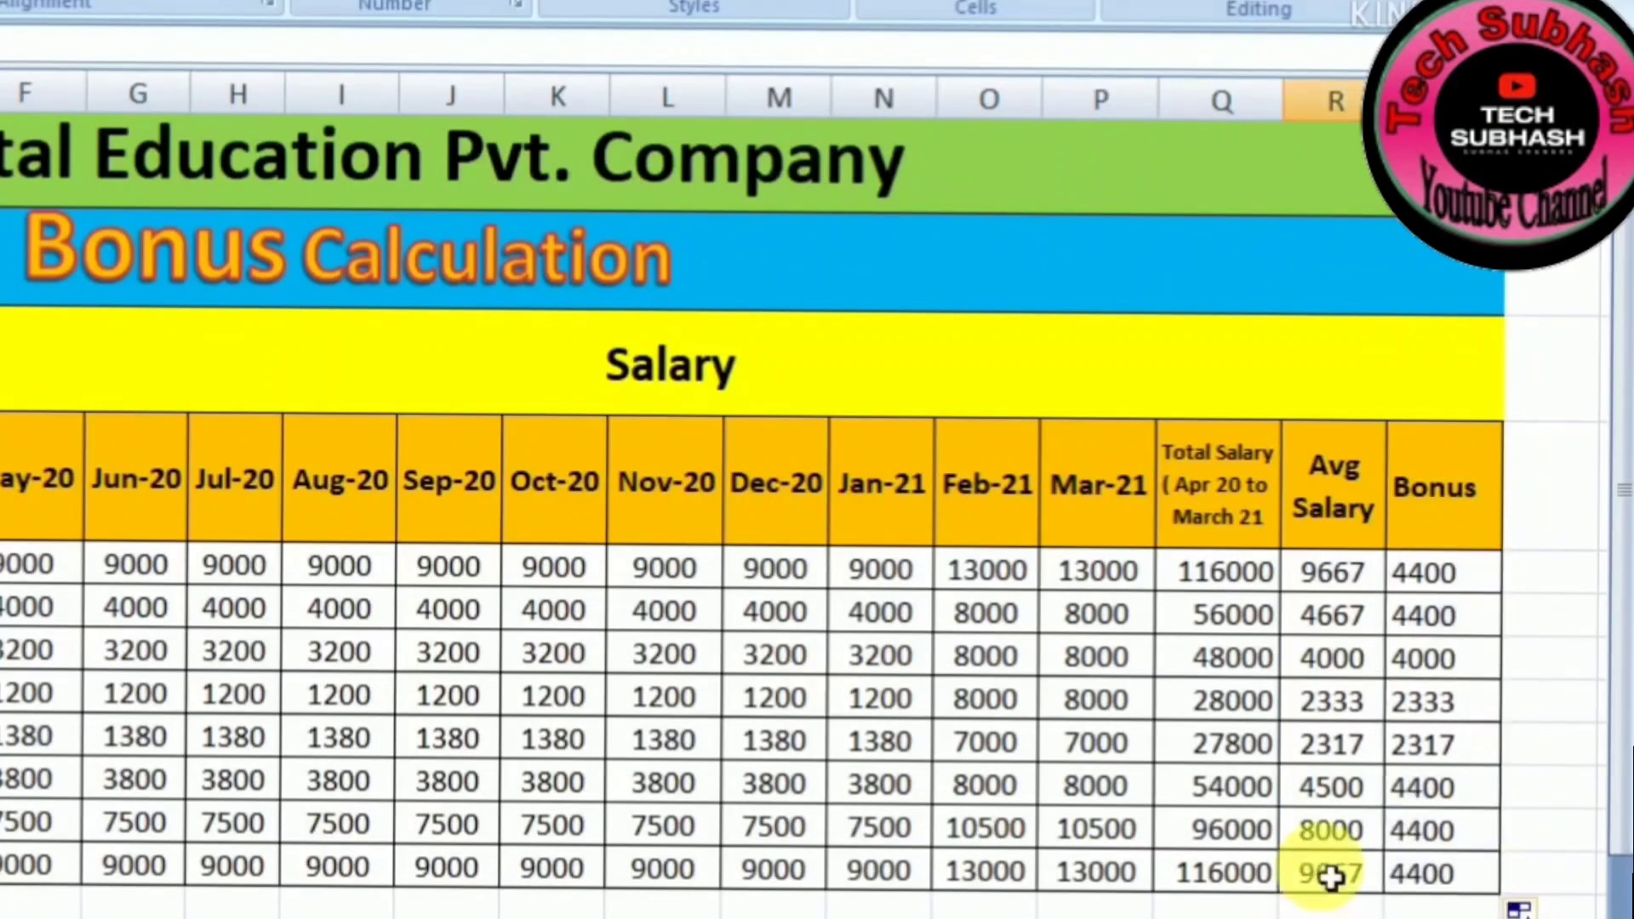